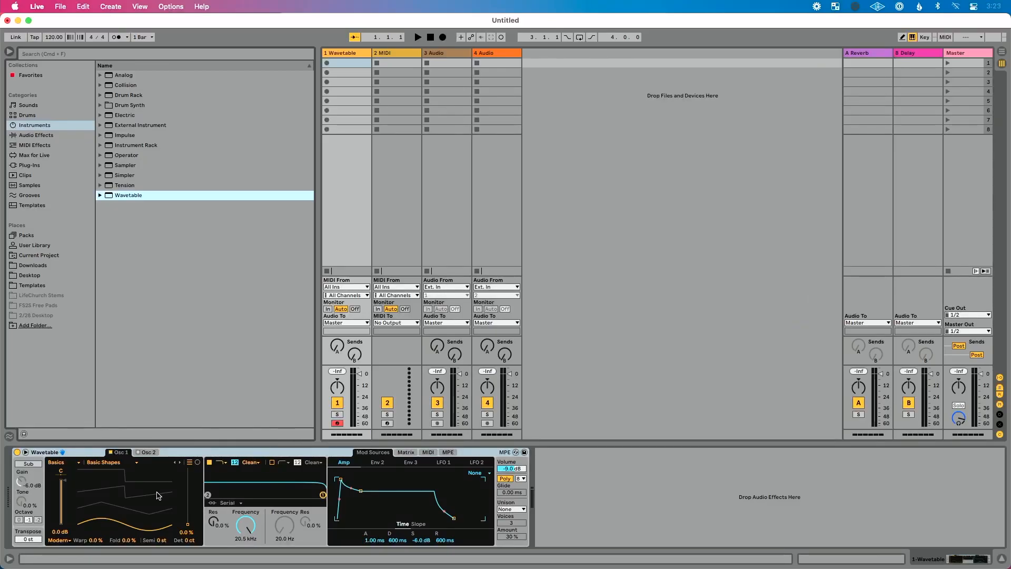
Set oscillator 1 to the Vintage wavetable Brds Dual Saw with its wavetable position at 41%
click(67, 463)
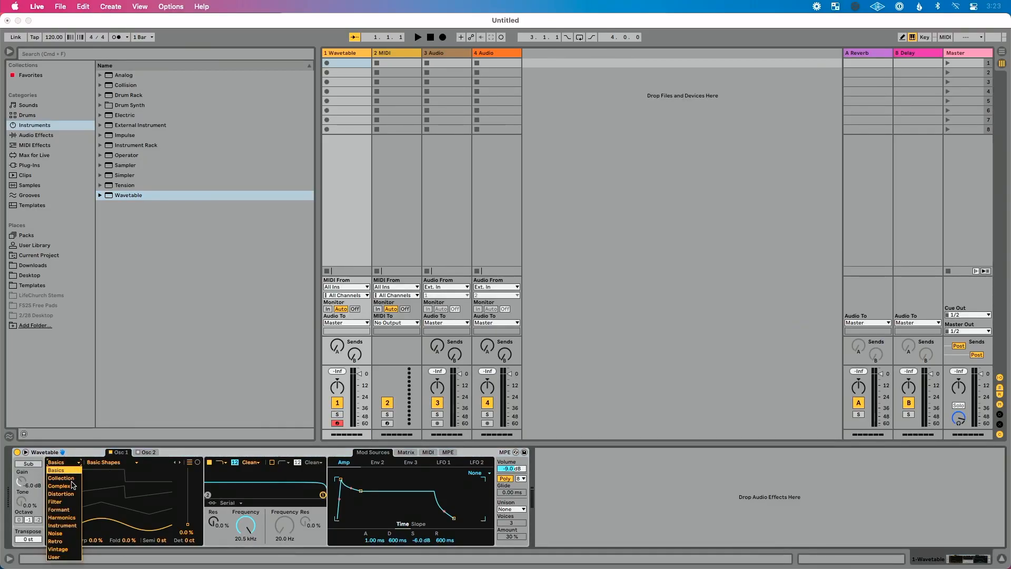
click(72, 549)
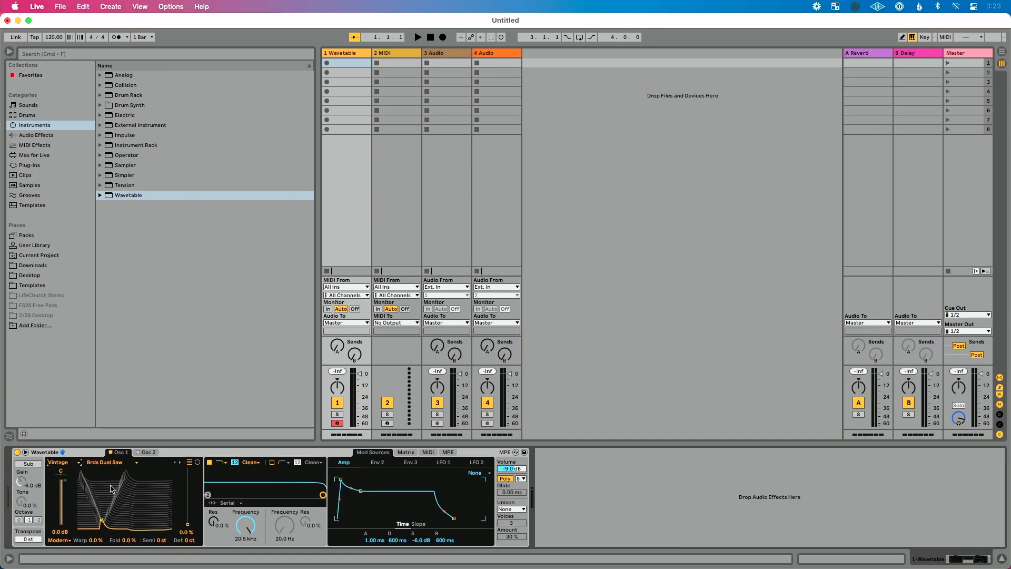
drag(115, 507, 81, 504)
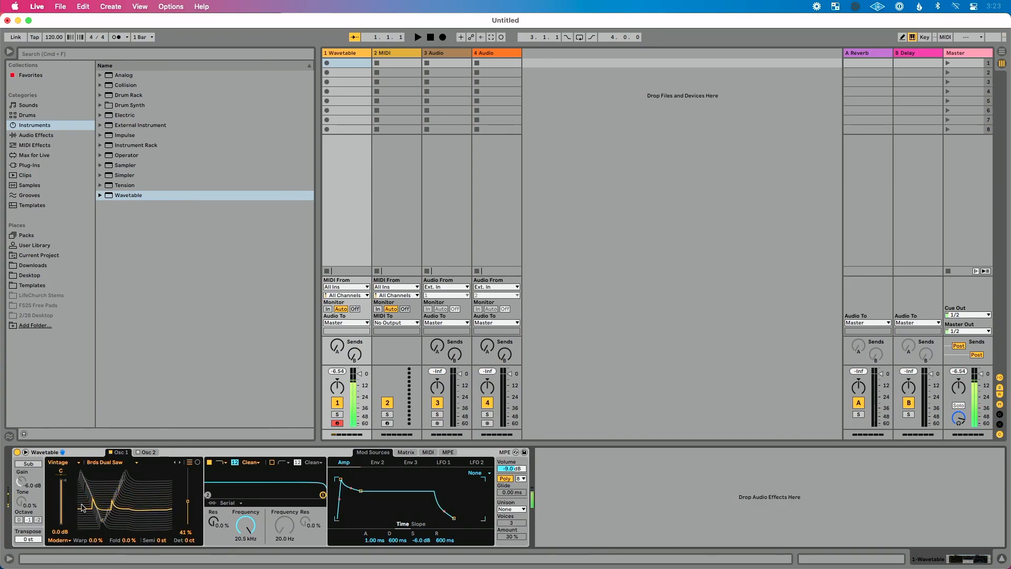
Set Wavetable's unison mode to Classic with 3 voices
click(524, 508)
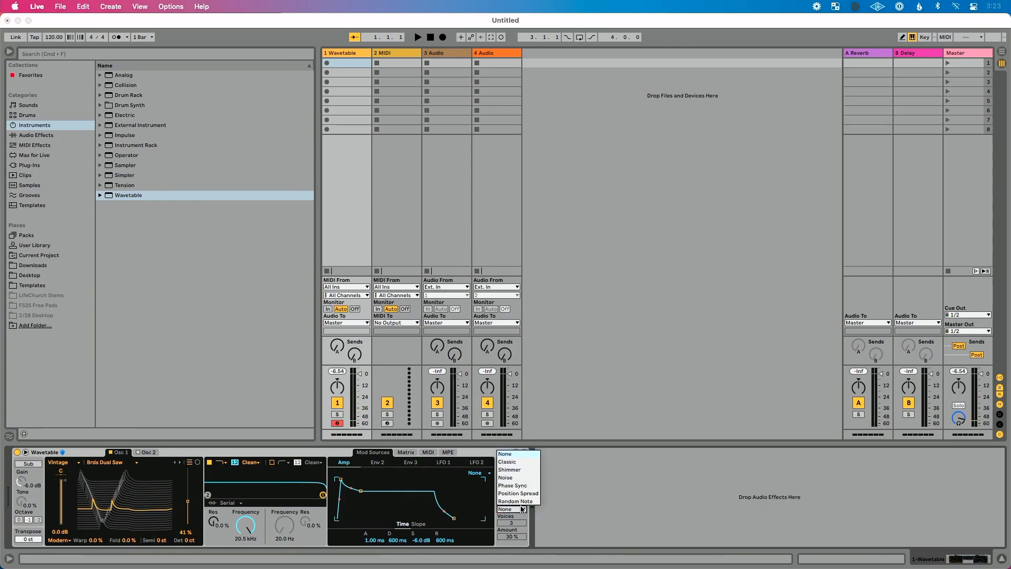
click(528, 462)
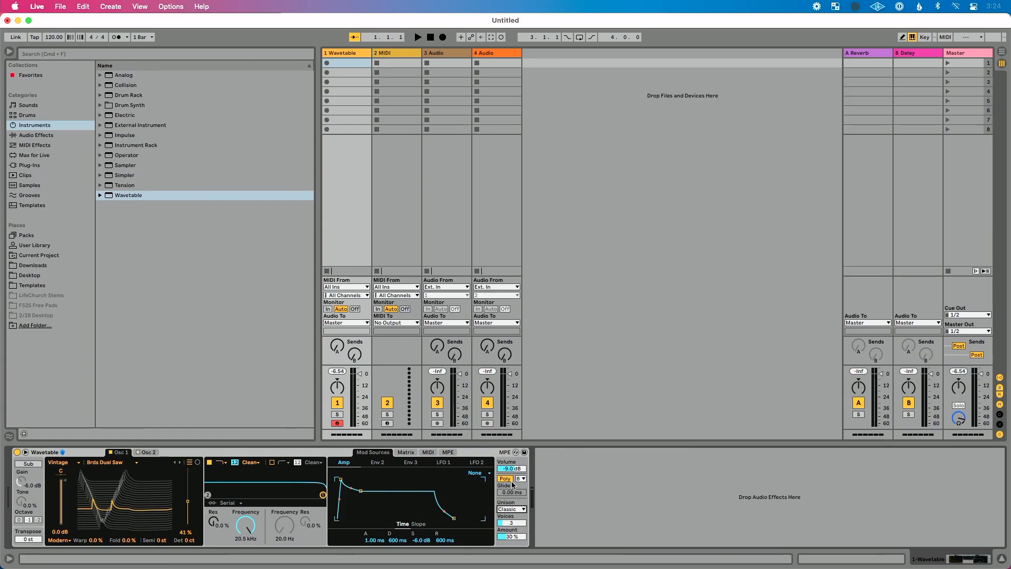
click(519, 522)
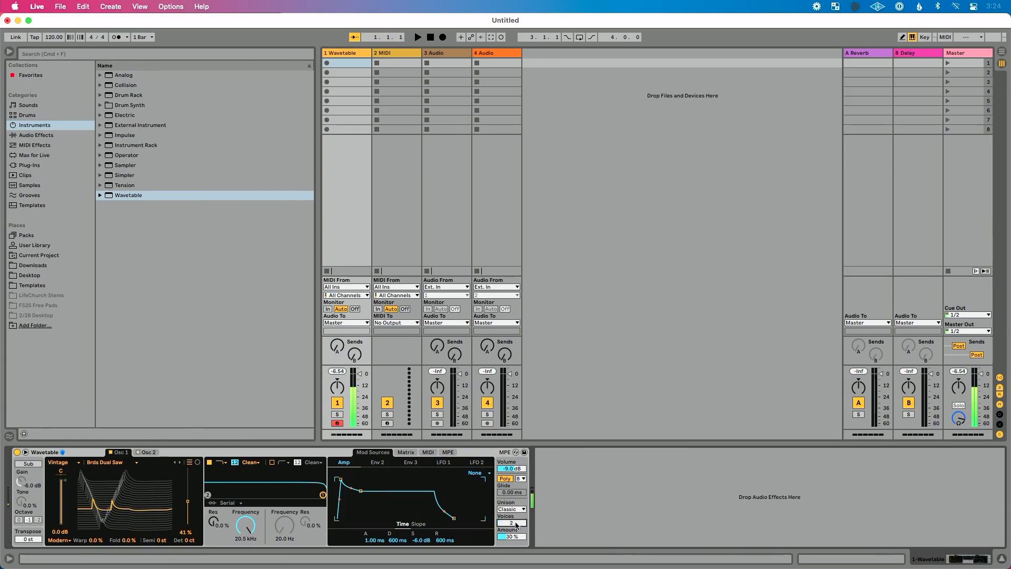
drag(517, 523, 517, 516)
Change the first filter's circuit to OSR and lower its frequency to 10.6 kHz
click(260, 463)
click(256, 477)
mouse_move(247, 526)
mouse_down()
mouse_move(247, 538)
mouse_move(248, 525)
mouse_up()
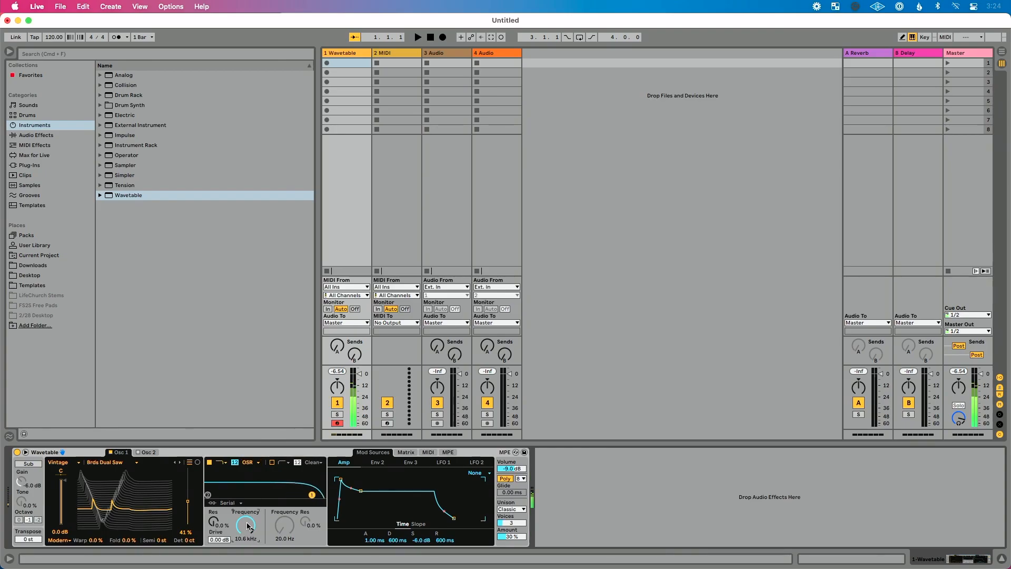
Add the Reverb audio effect after Wavetable and set its global quality to High
click(56, 134)
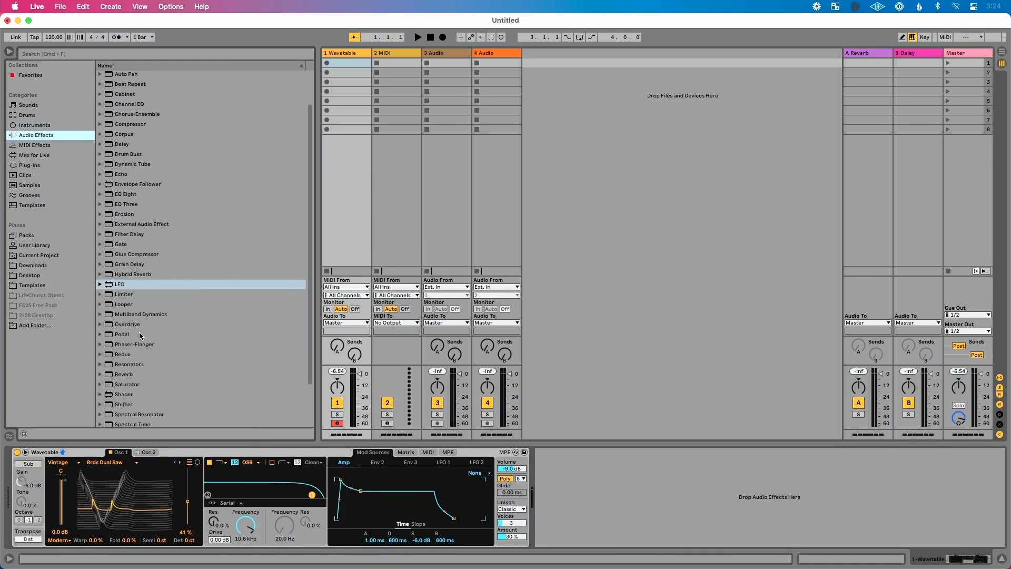
double_click(124, 374)
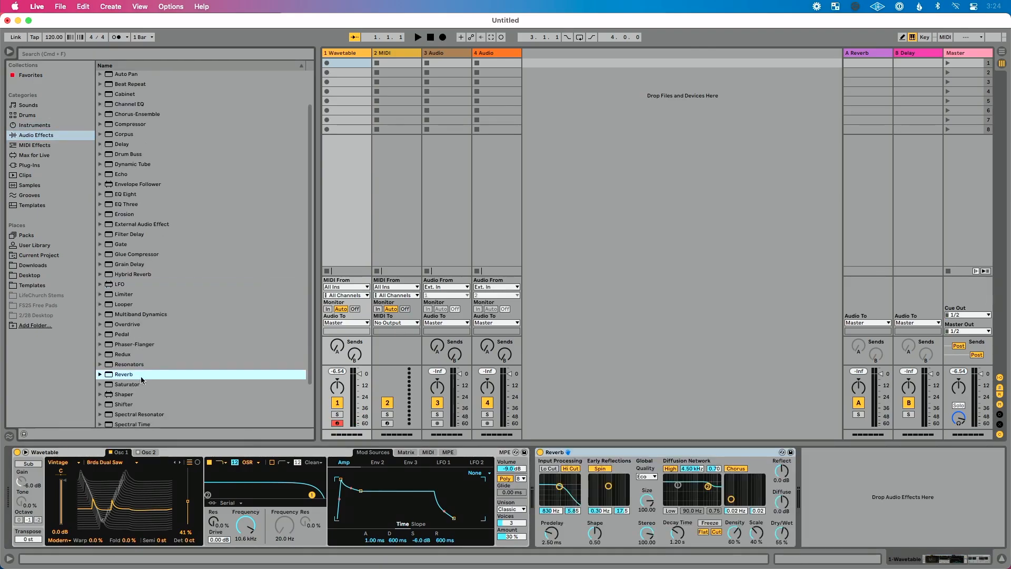
click(647, 477)
click(652, 497)
Set the Reverb's decay time to 9.38 s and dry/wet to 100%, and lower Wavetable's first filter to 1.31 kHz
drag(678, 533, 678, 526)
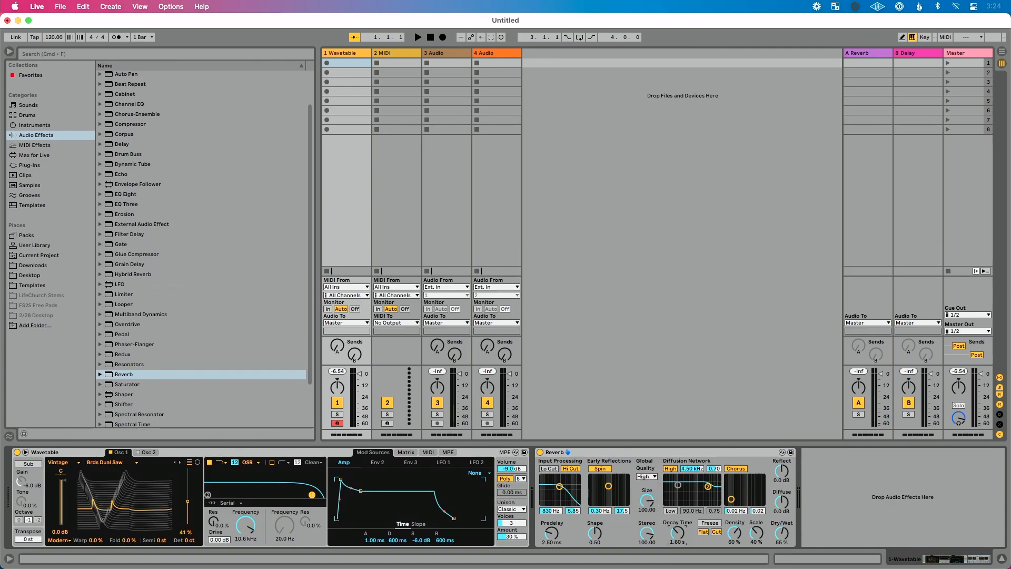
drag(781, 543, 781, 522)
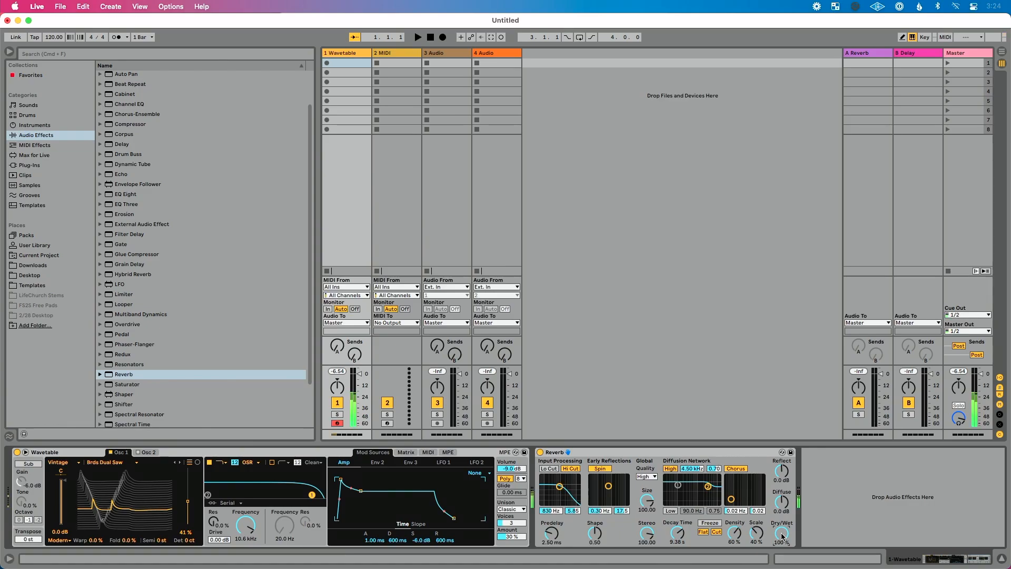
drag(246, 526, 246, 545)
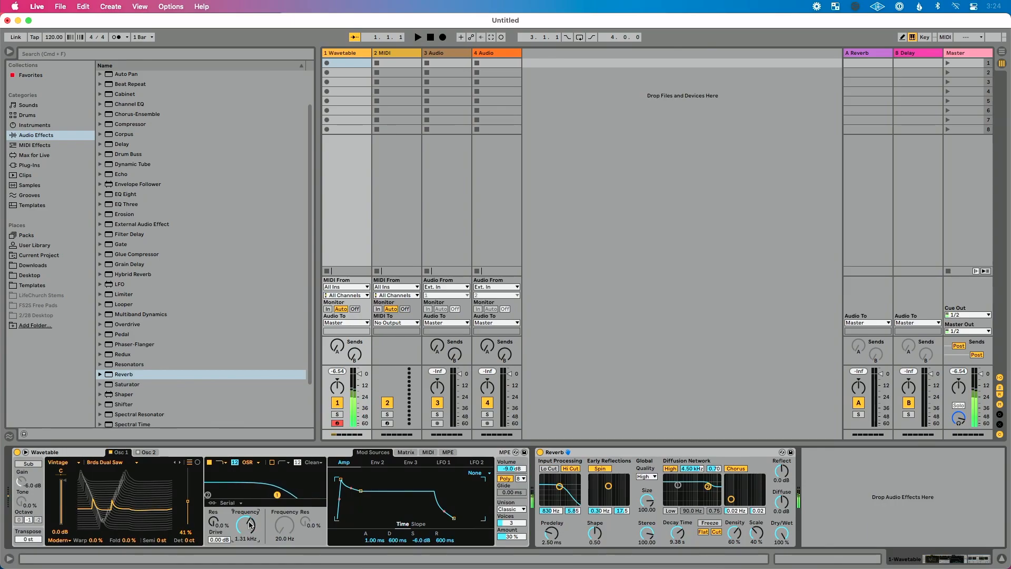
Group the Reverb into an Audio Effect Rack and create a second, empty chain in it
click(605, 454)
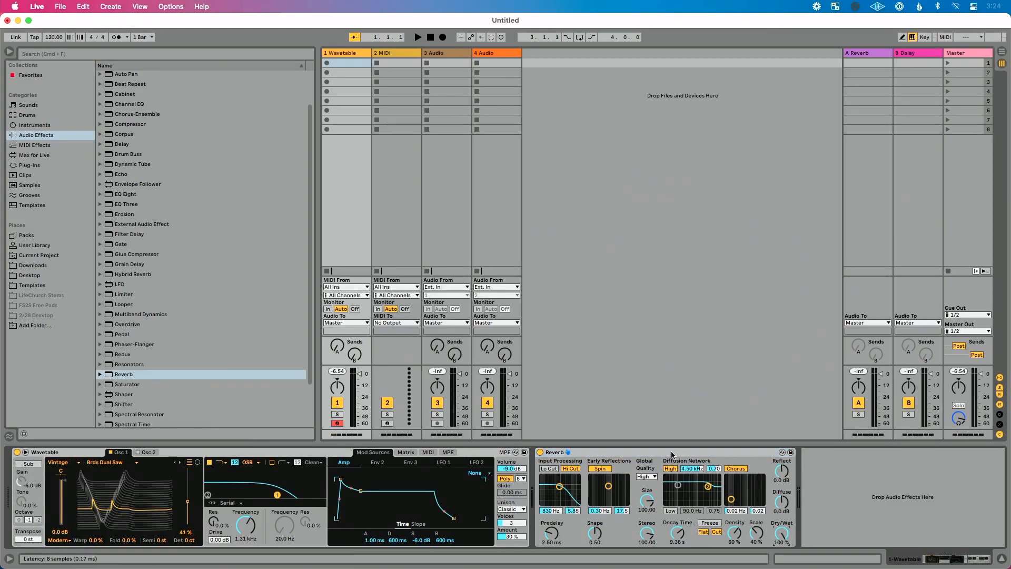
right_click(672, 454)
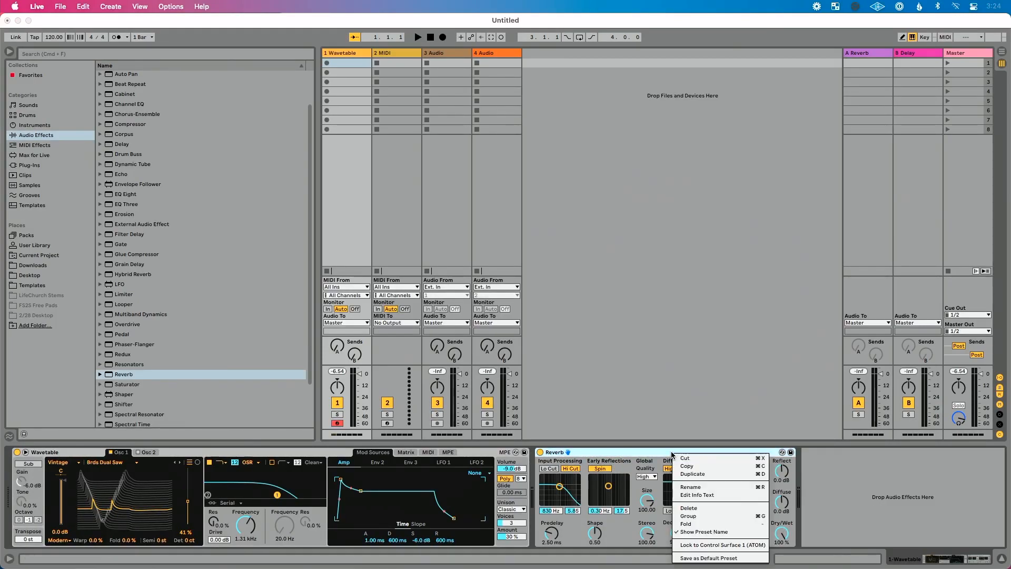
click(690, 516)
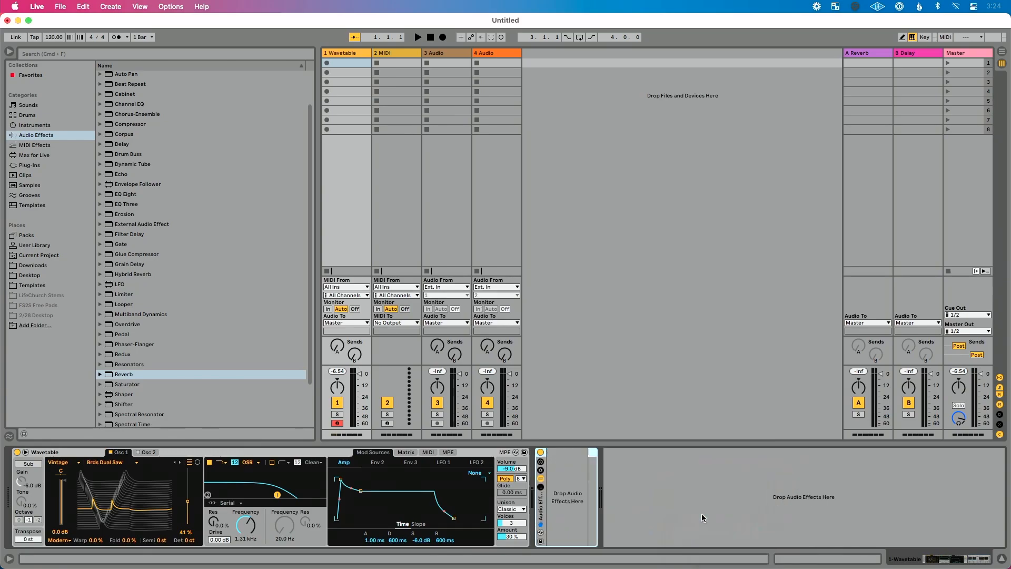
click(540, 480)
right_click(588, 493)
click(606, 496)
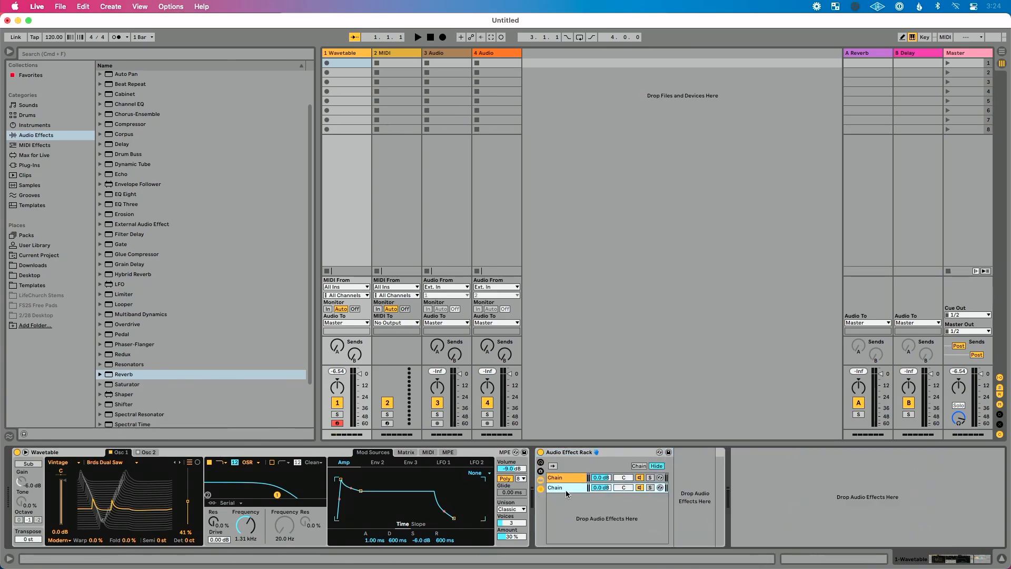
Rename the rack's empty chain Dry and the chain holding the Reverb Verb
text(D)
key(Down)
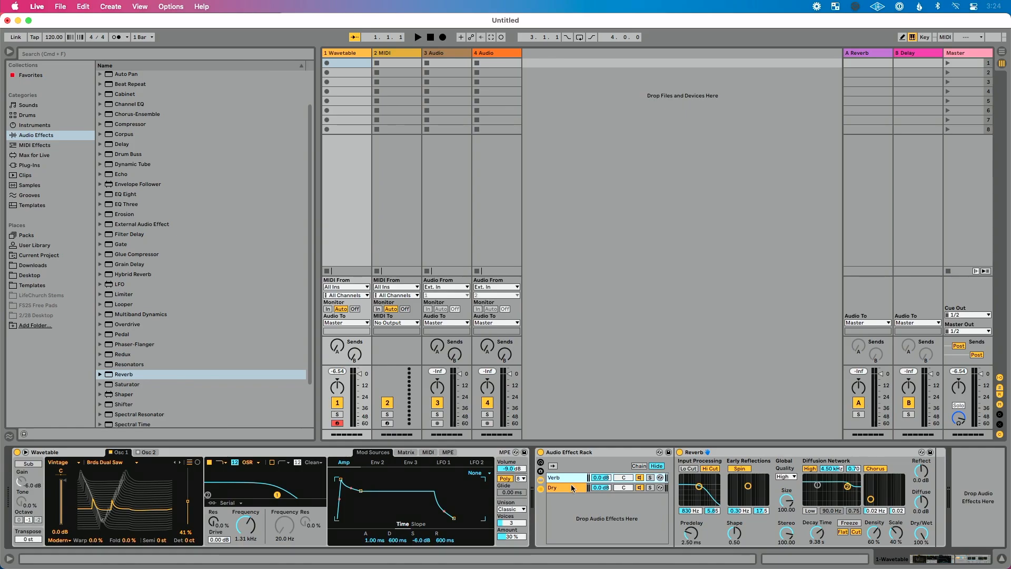
key(Up)
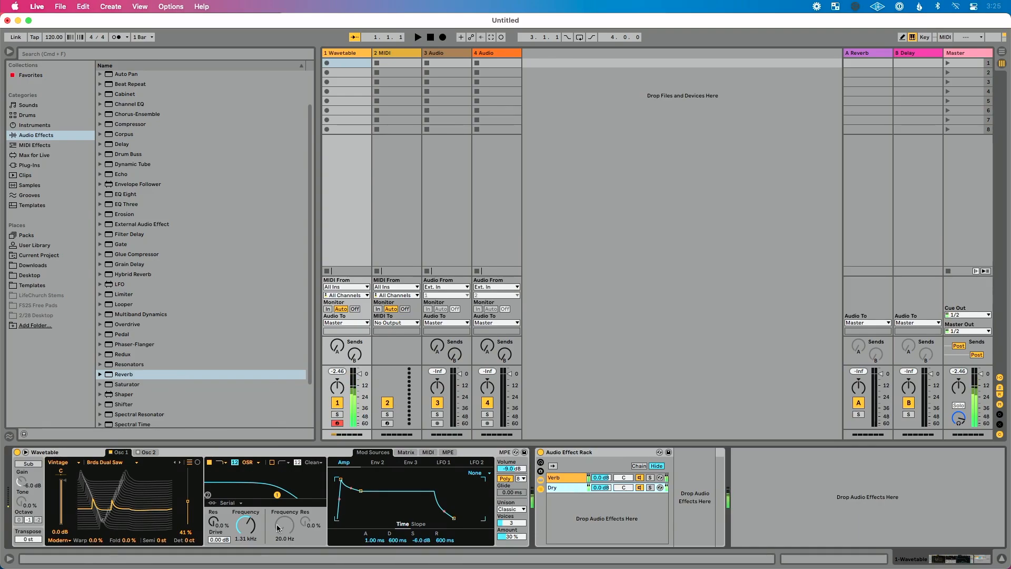
Sweep Wavetable's first filter frequency down to 390 Hz and back up to 2.53 kHz
drag(251, 524, 251, 535)
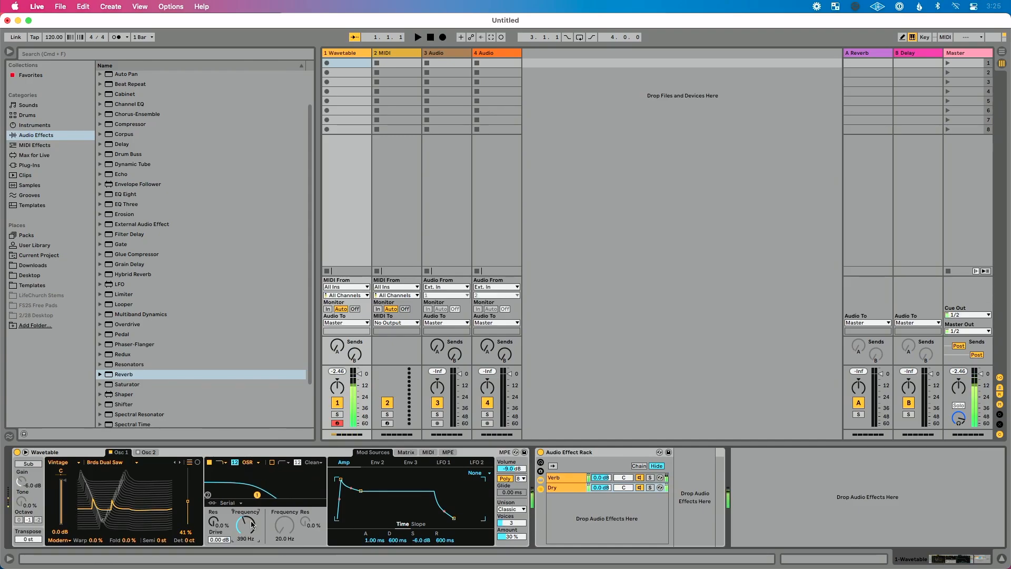
drag(252, 525, 252, 495)
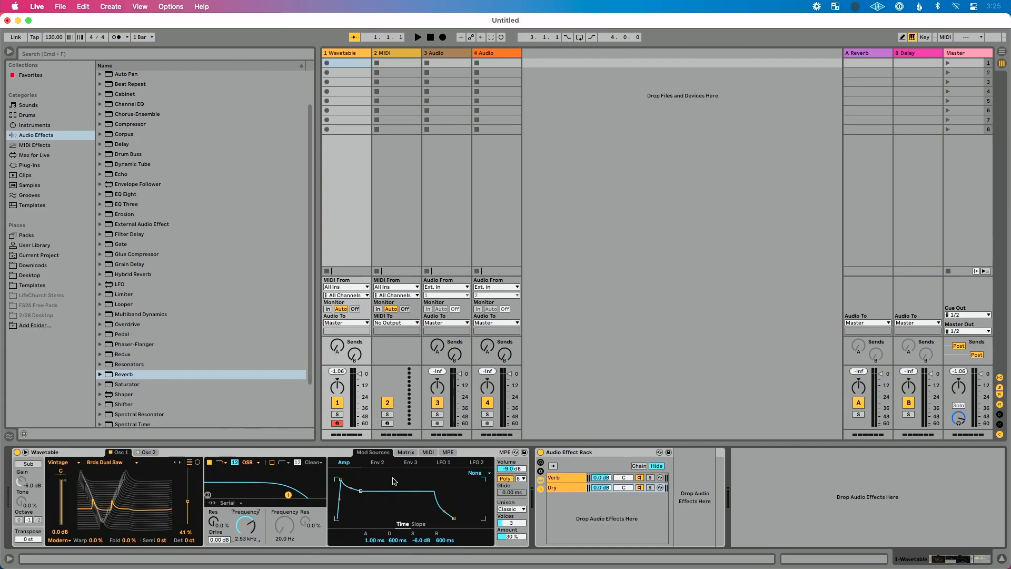
Assign LFO 1 to modulate Wavetable's Pitch with an amount of 22.5
click(443, 463)
click(473, 463)
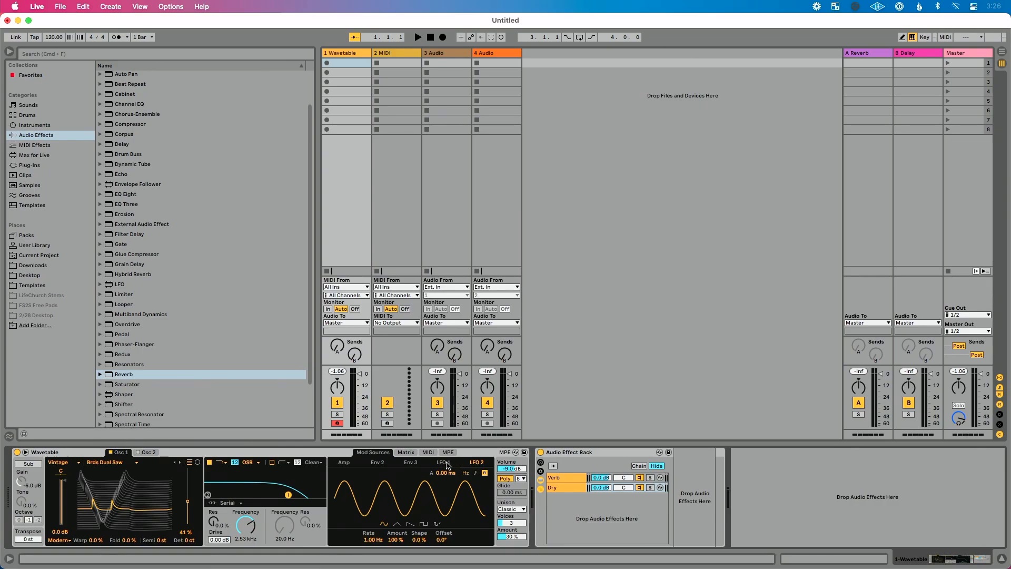
click(446, 463)
click(405, 453)
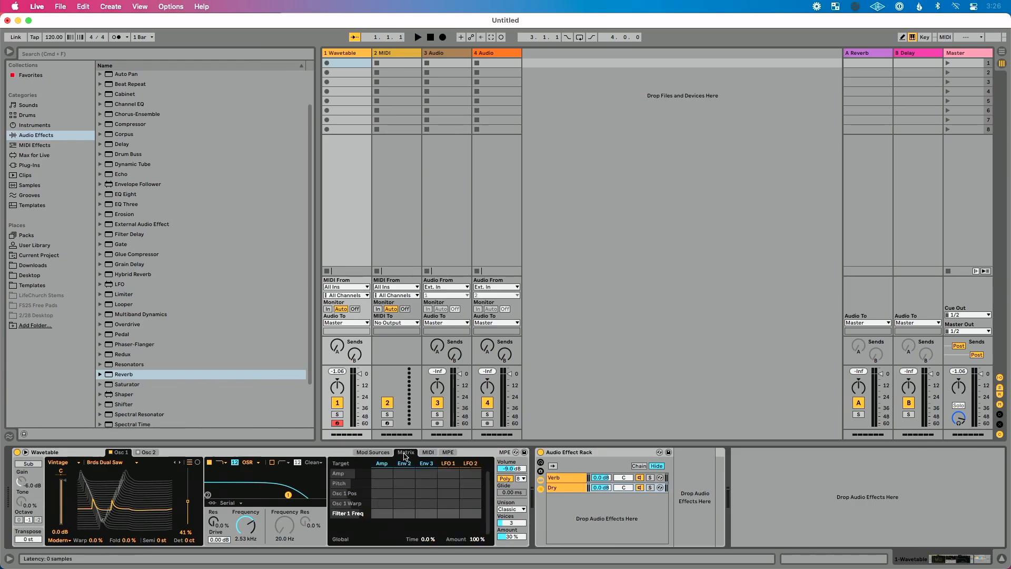
click(449, 484)
drag(449, 483, 450, 475)
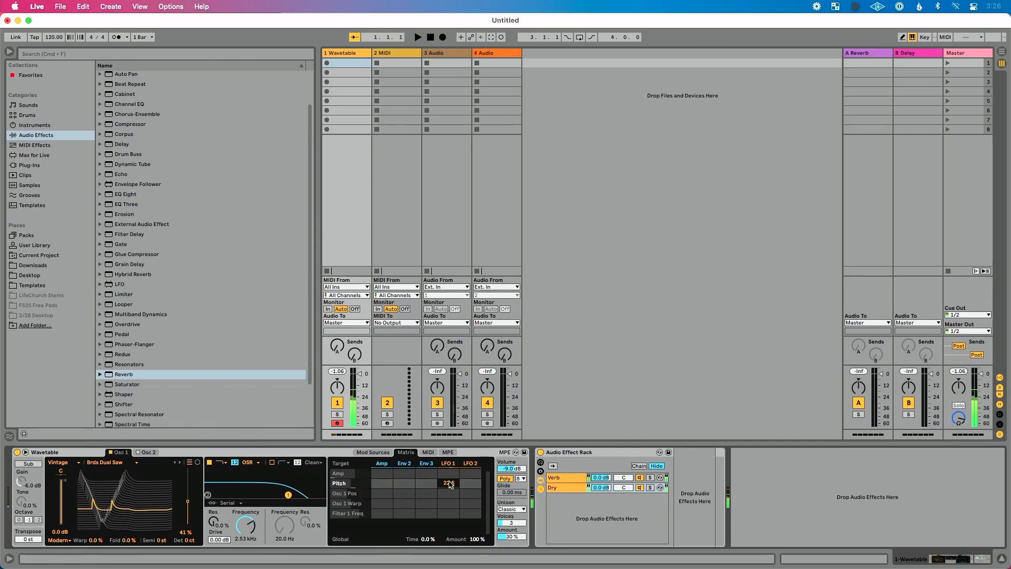
Bypass the Audio Effect Rack and slow LFO 1's rate to 0.01 Hz
click(541, 452)
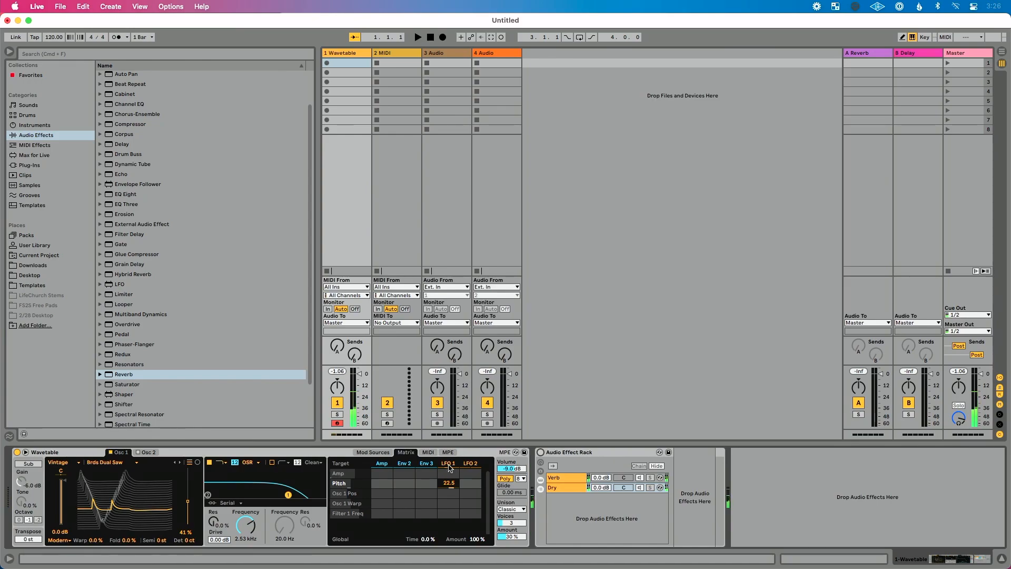
click(449, 467)
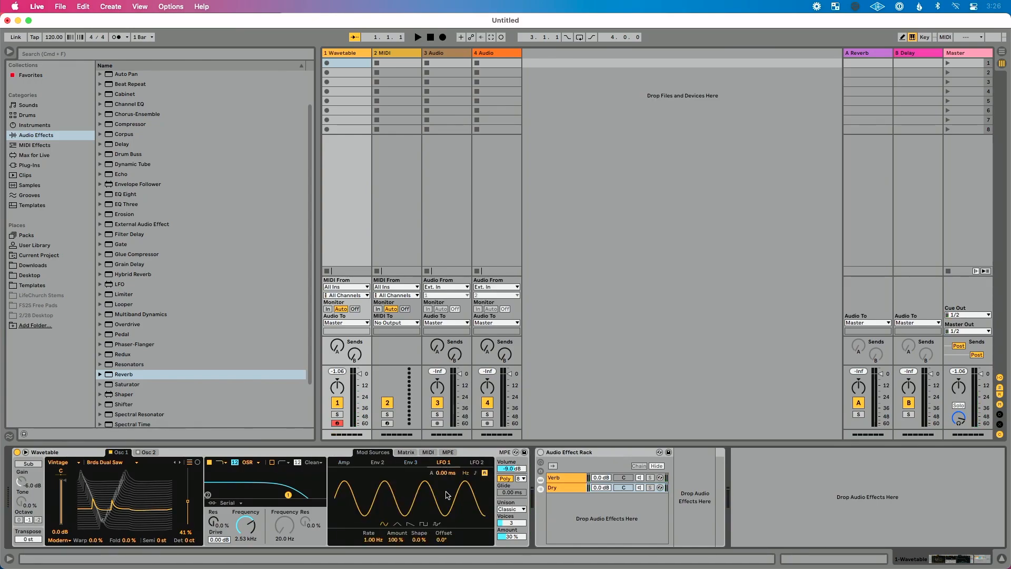
drag(449, 500, 448, 537)
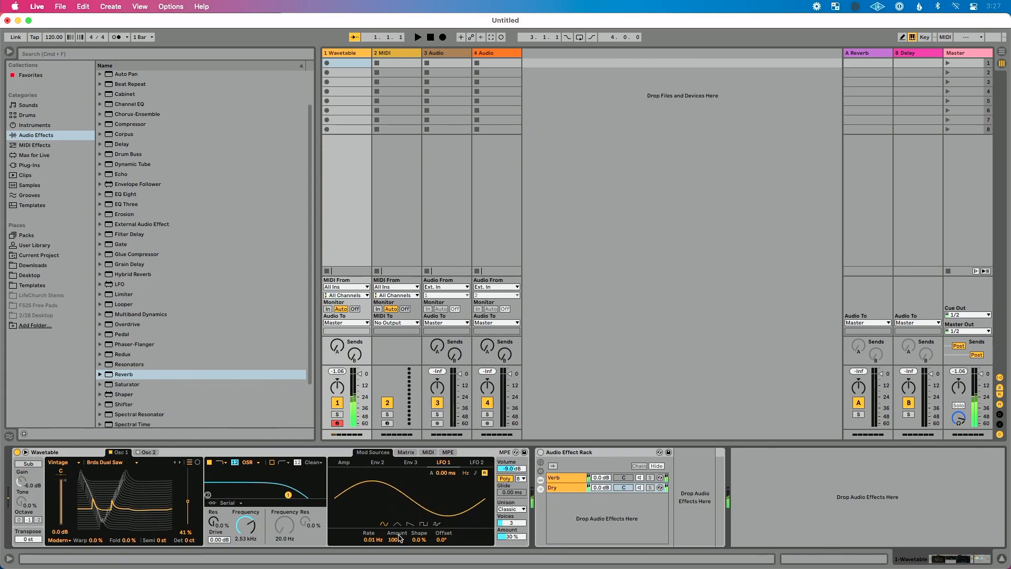
Reduce LFO 1's amount to 3.9%
mouse_move(395, 540)
mouse_down()
mouse_move(396, 560)
mouse_move(395, 545)
mouse_up()
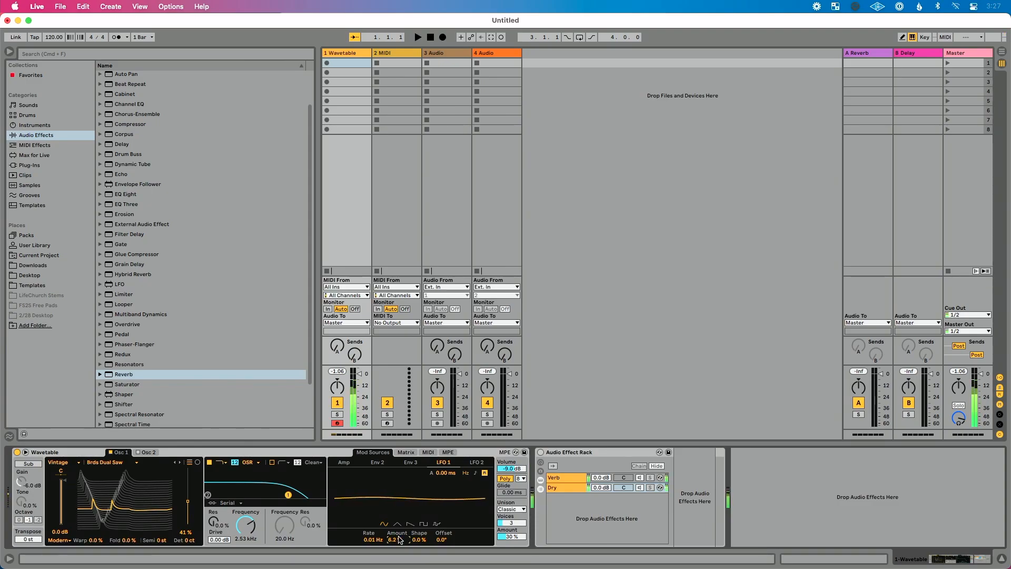
drag(395, 540, 394, 537)
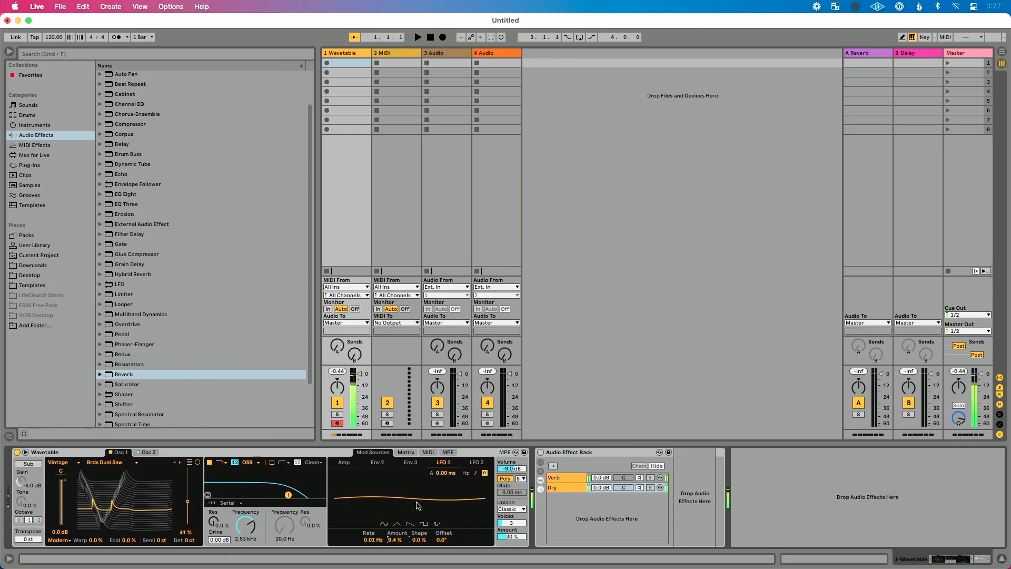
drag(395, 539, 395, 553)
Lower LFO 1's amount to 2.3% with unison switched to None, and restore unison to Classic
click(511, 509)
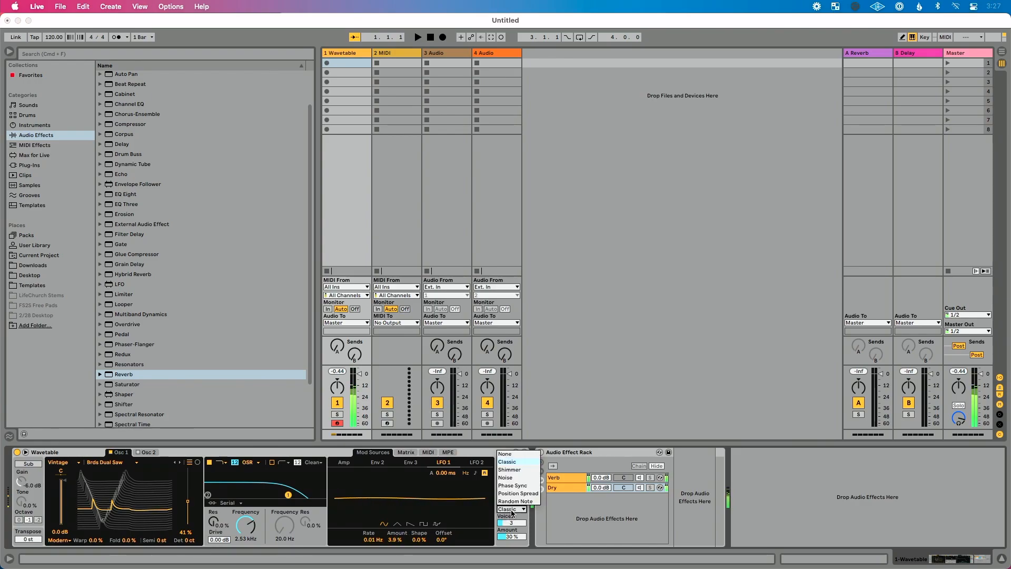
click(516, 457)
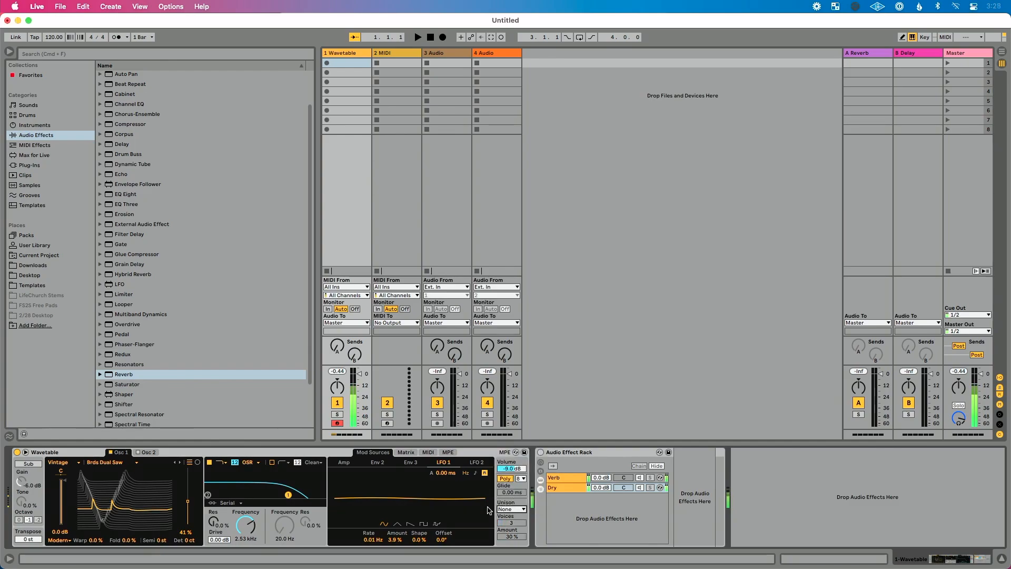
drag(396, 540, 396, 546)
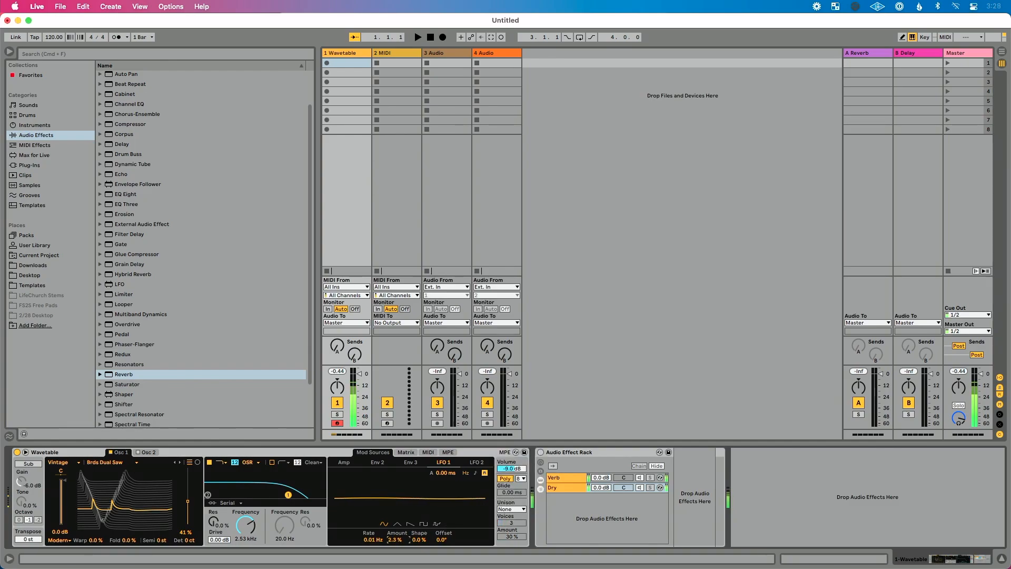
click(514, 510)
click(522, 467)
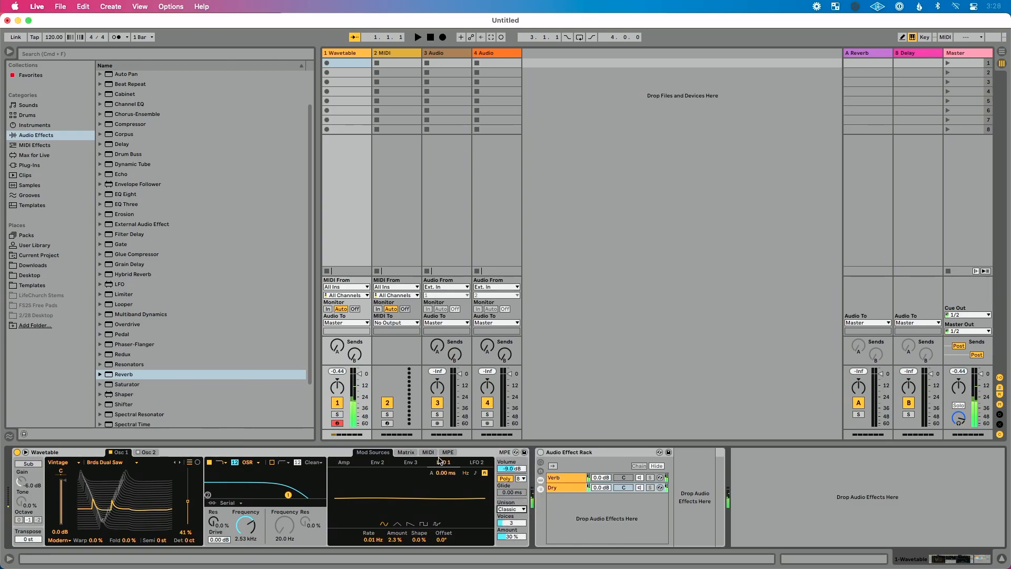
Remove LFO 1's modulation of Pitch, assign LFO 1 to modulate Amp instead, and open LFO 1's settings
click(406, 452)
drag(449, 483, 449, 476)
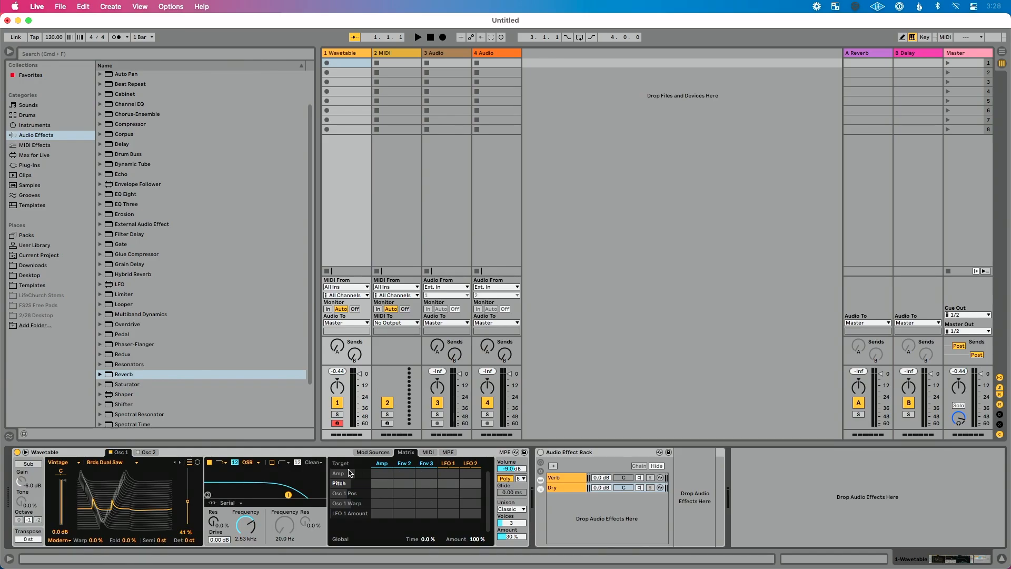
click(451, 472)
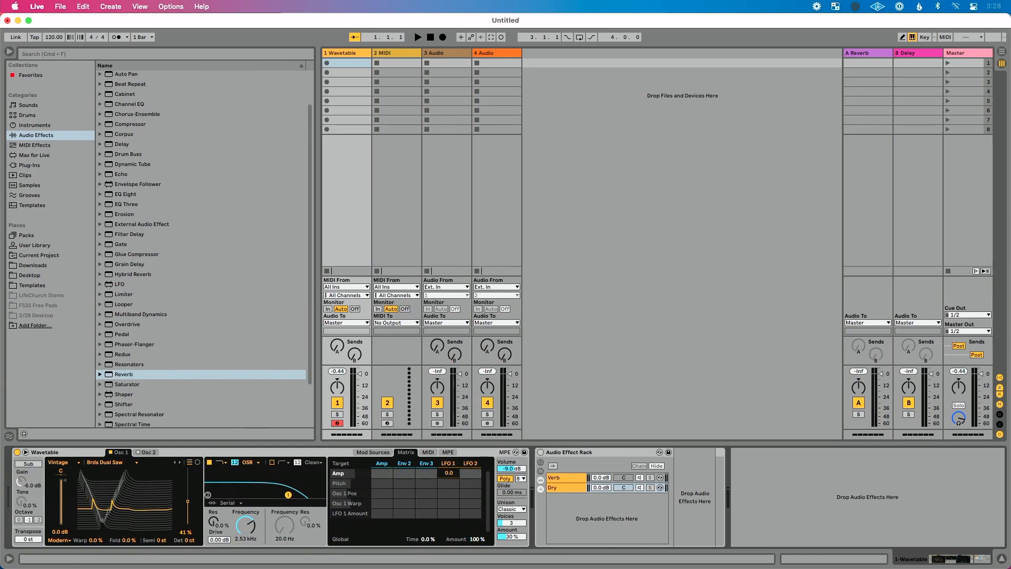
drag(449, 473, 449, 442)
click(448, 465)
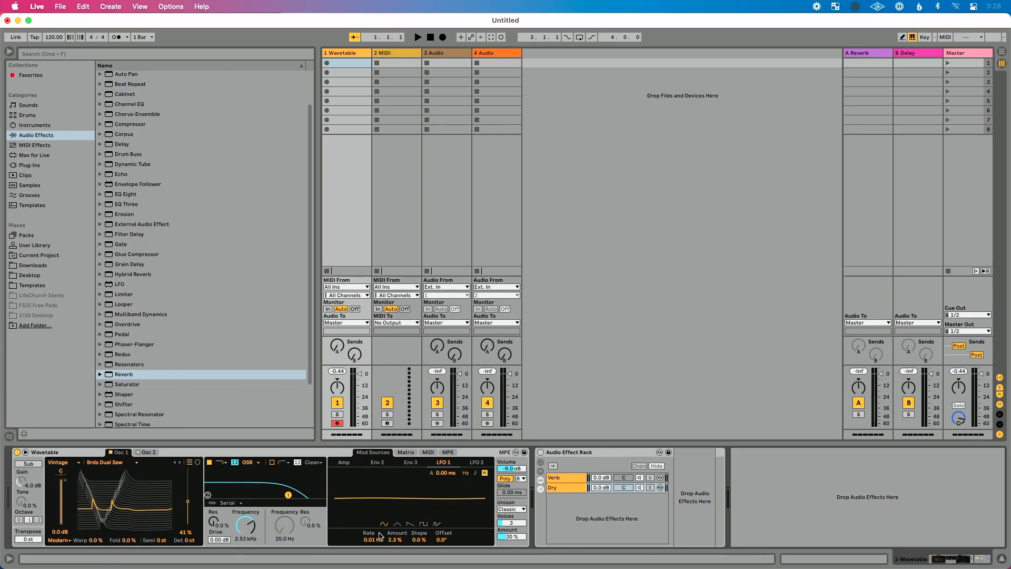
Raise LFO 1's amount to 100% and set its rate to 0.95 Hz, also trying 30 Hz
drag(374, 540, 374, 466)
drag(398, 540, 398, 472)
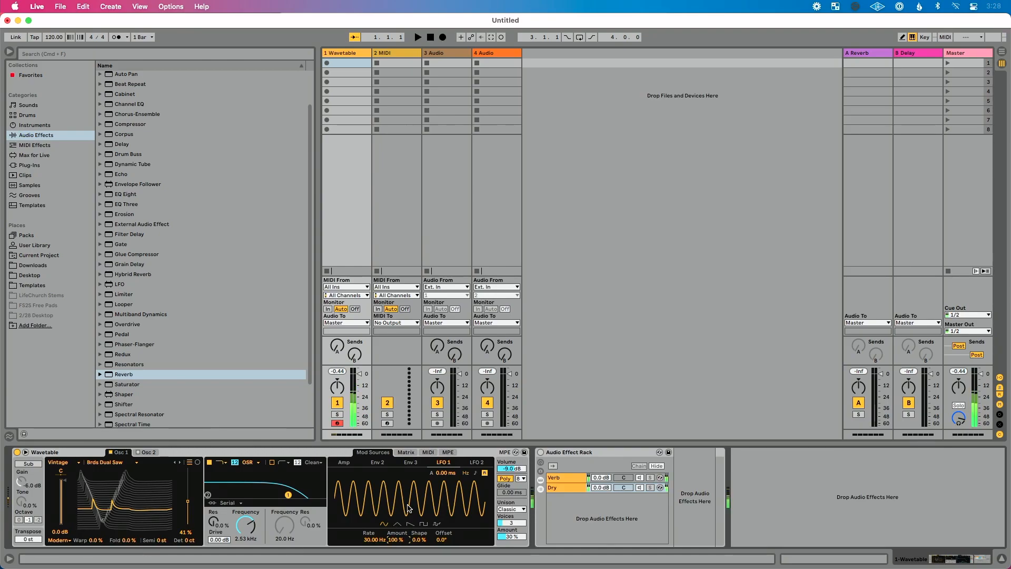
drag(409, 509, 374, 565)
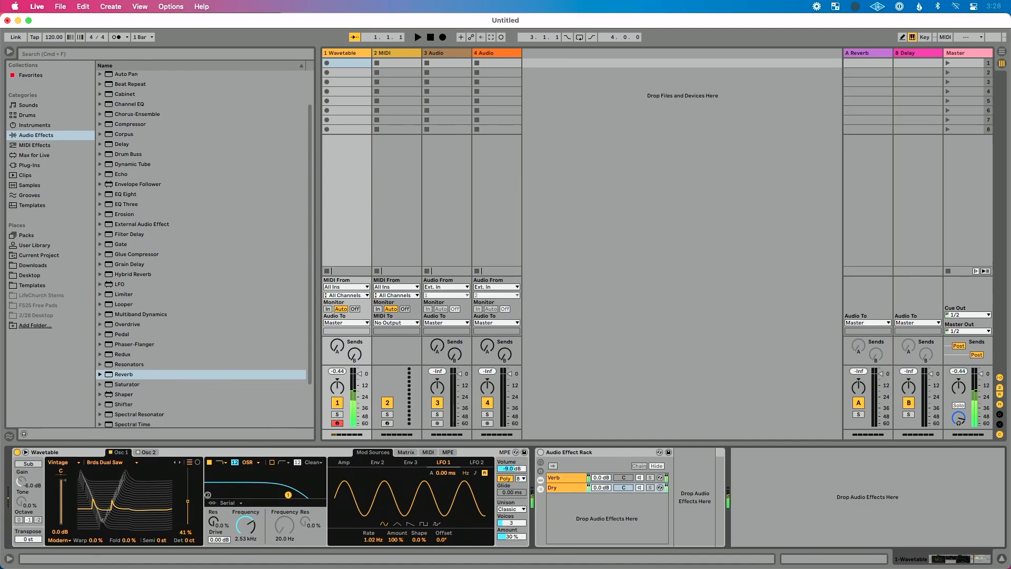
drag(375, 565, 375, 566)
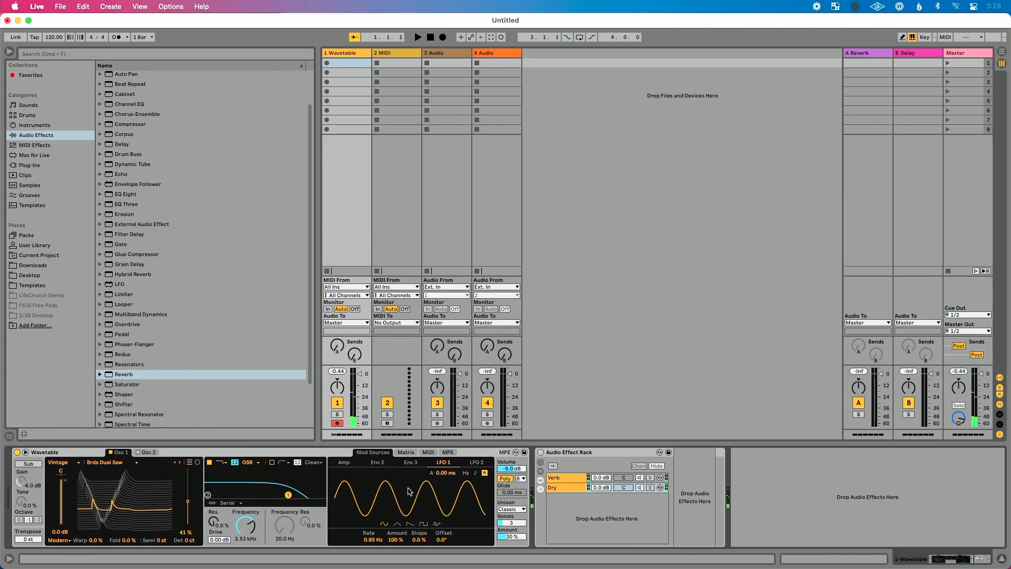
Audition LFO 1's triangle, sine, saw, square and random waveforms, with the rate raised to 3.67 Hz
click(397, 523)
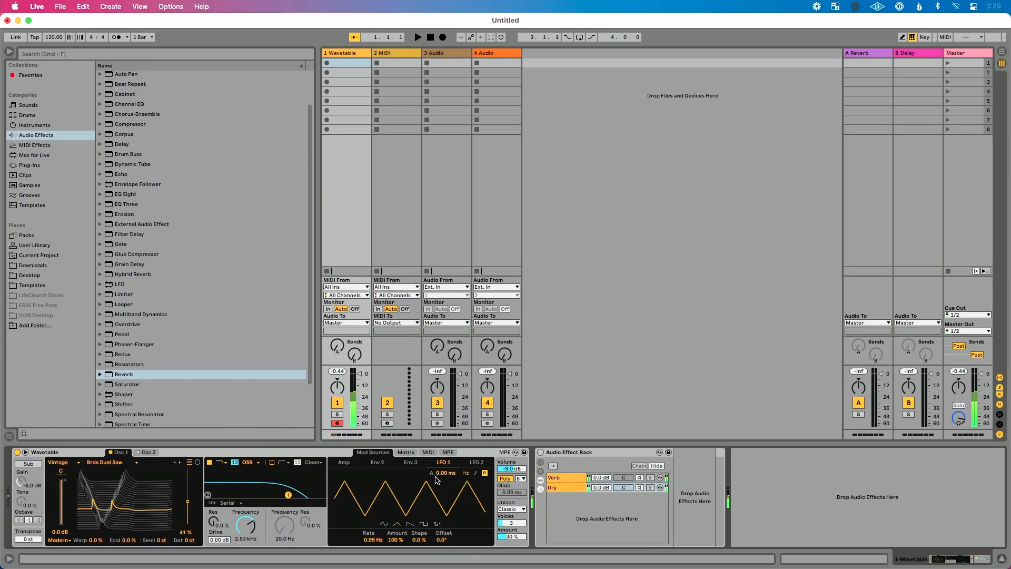
drag(435, 493, 435, 492)
click(385, 524)
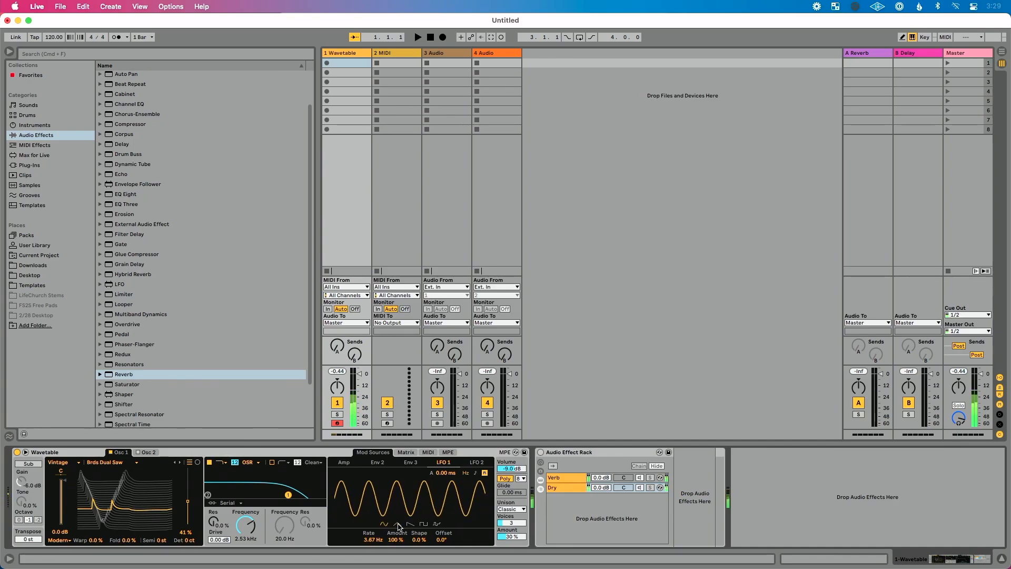
click(398, 525)
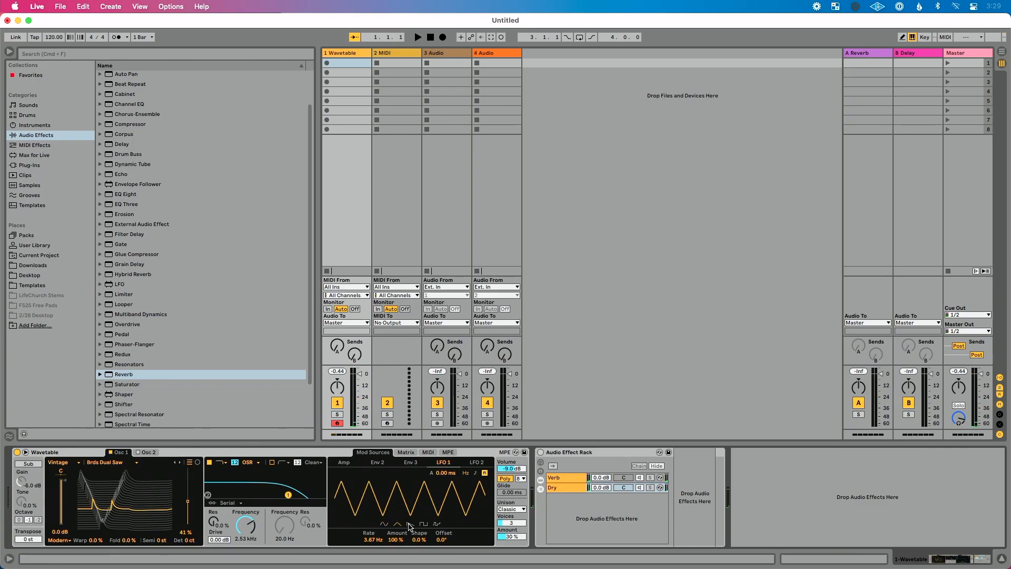
click(410, 524)
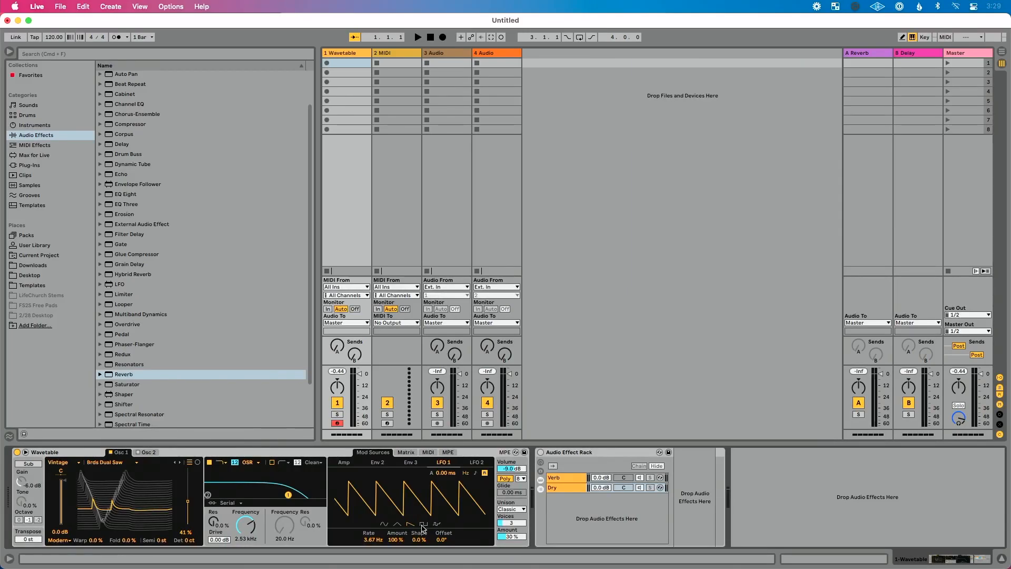
click(423, 524)
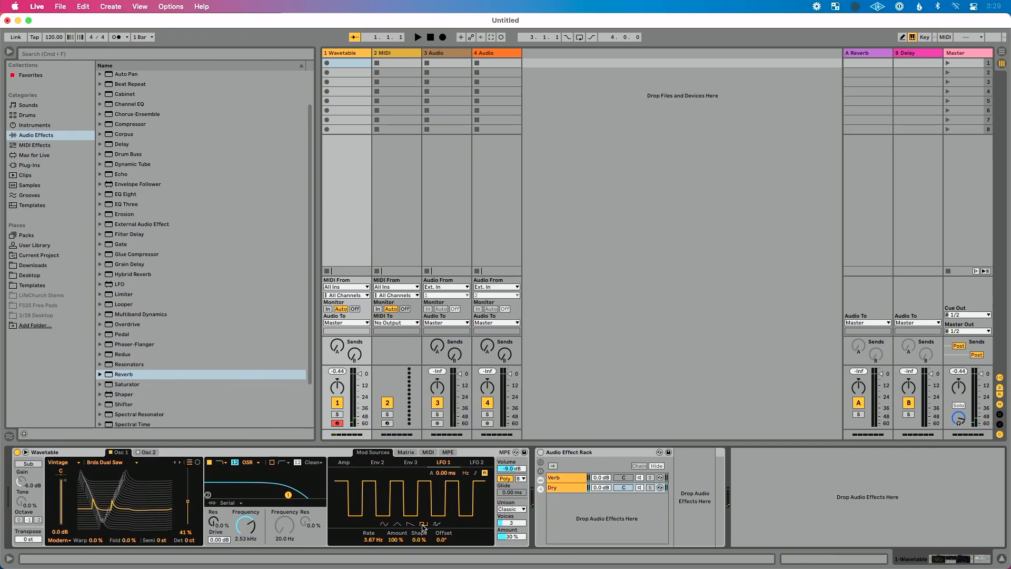
click(437, 524)
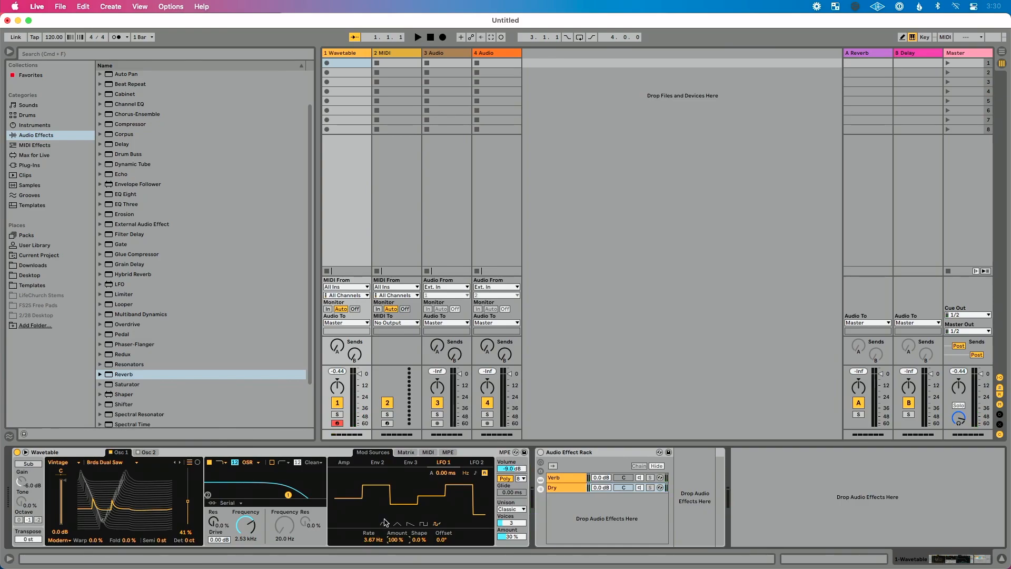
Set LFO 1's waveform to saw and sync its rate to the tempo at 1/8
click(410, 524)
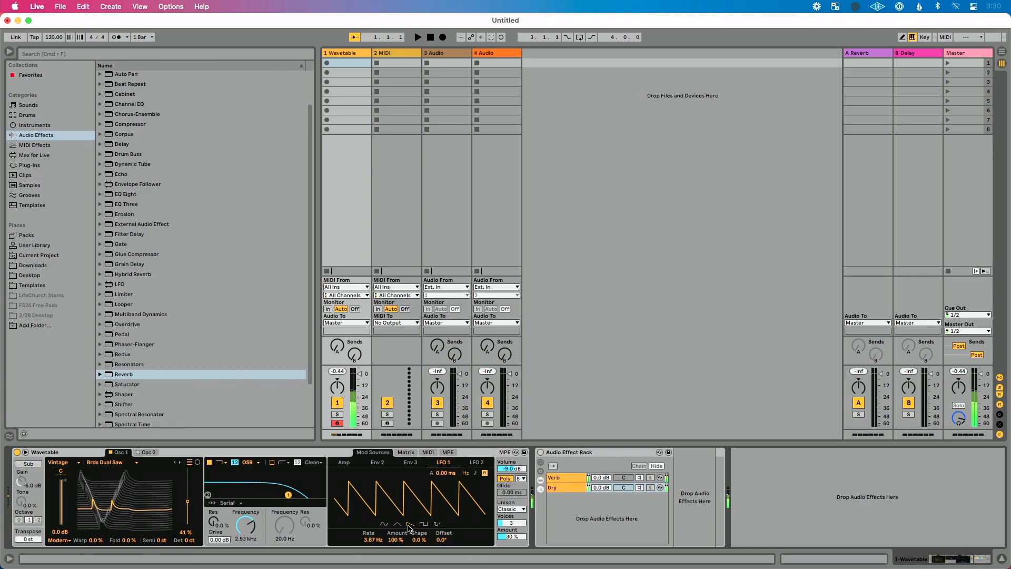
click(476, 473)
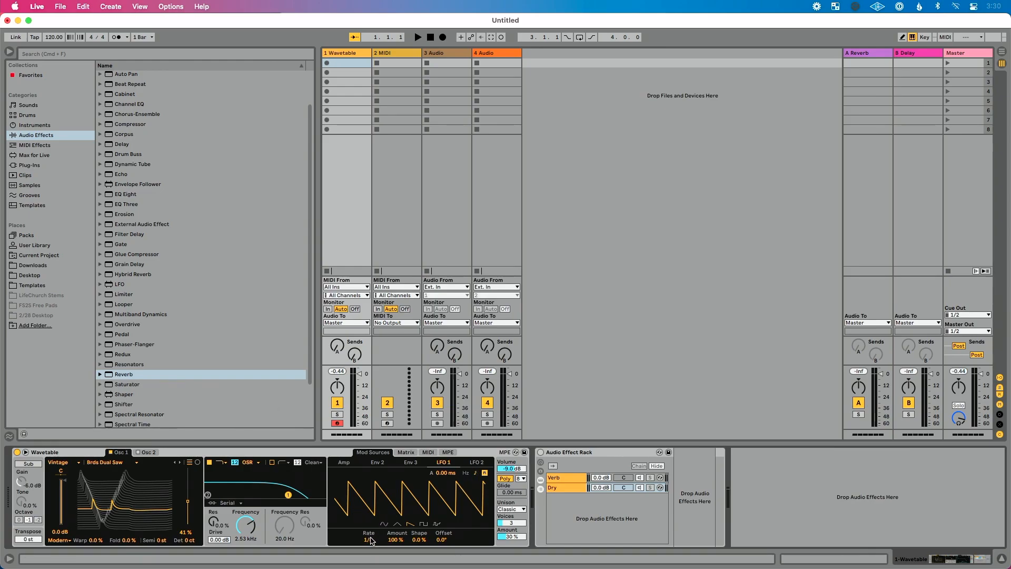
Hide the browser and set the song tempo to 90 BPM
click(9, 53)
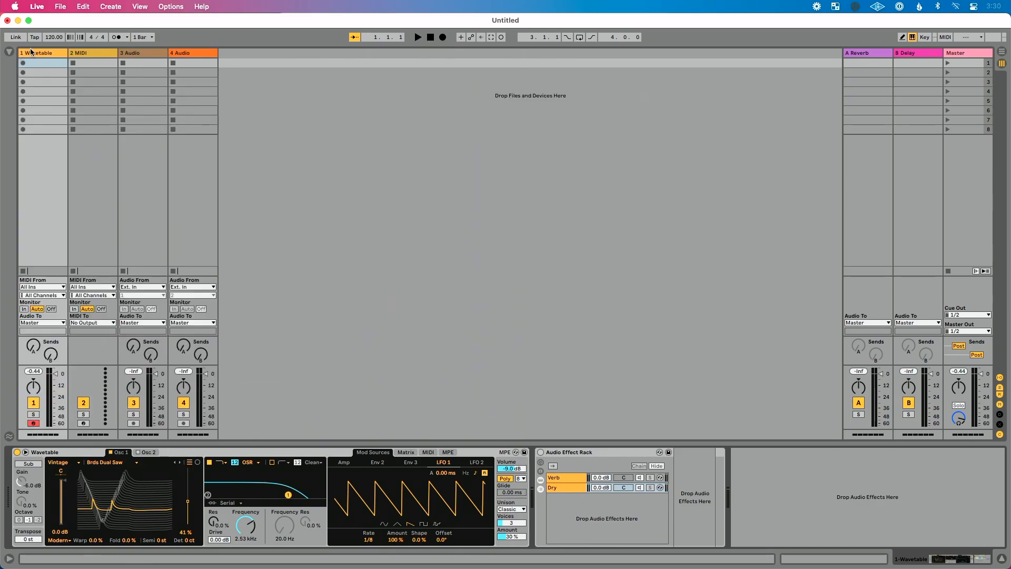
click(55, 37)
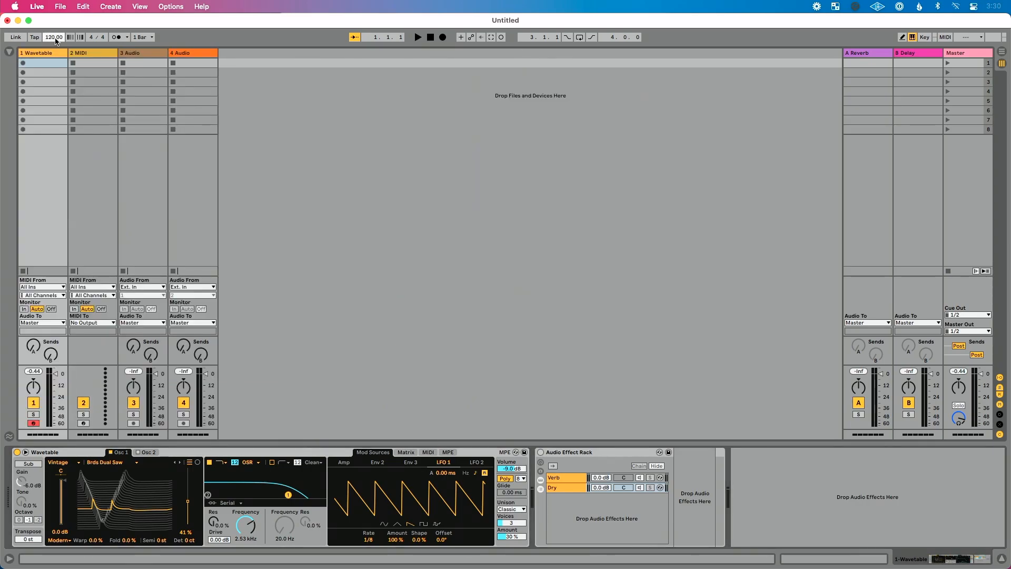
text(90)
key(Return)
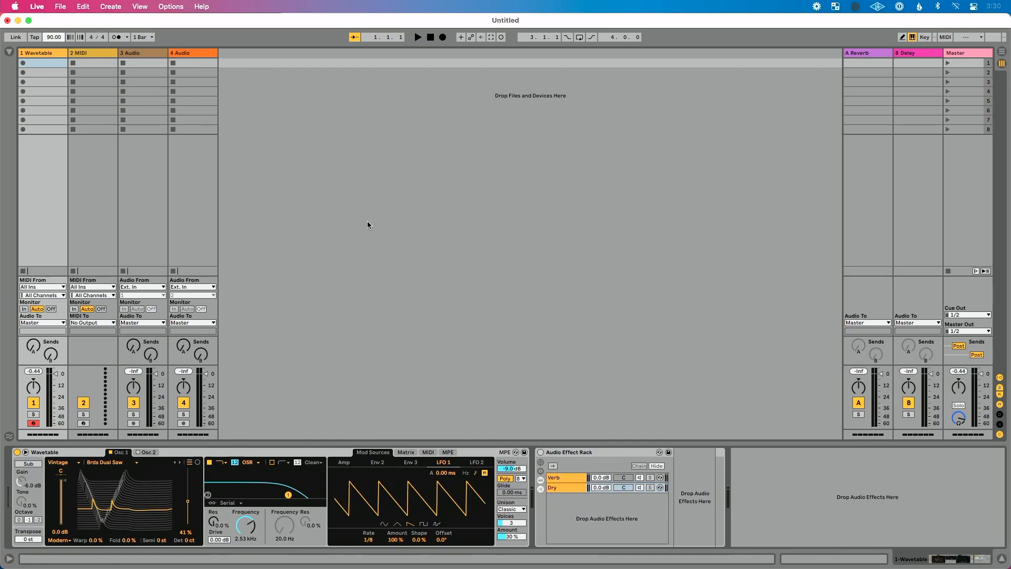
Enable the metronome, play and stop the transport to hear the pulse against the beat, and switch on Draw Mode
click(116, 36)
key(space)
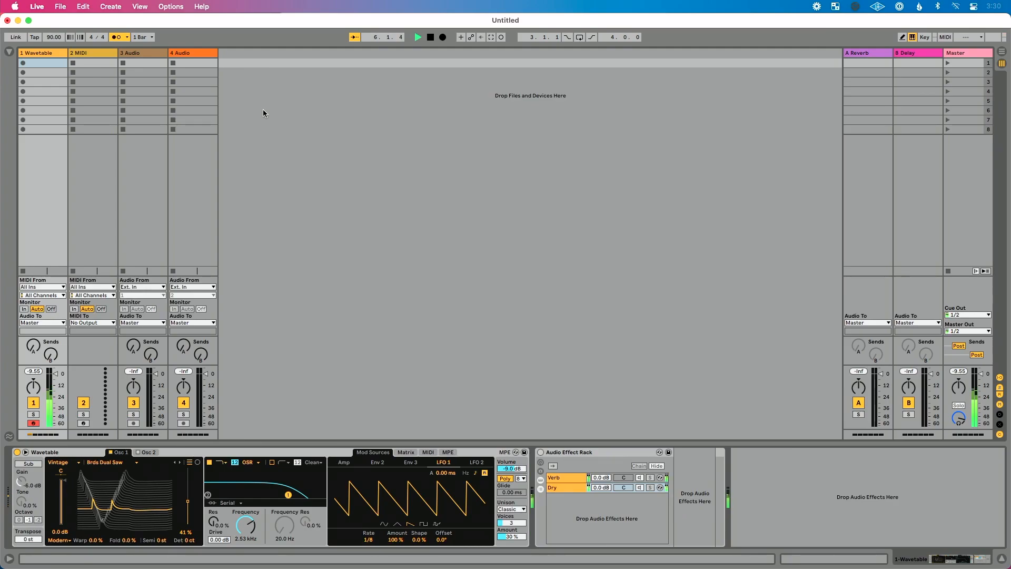
key(space)
key(b)
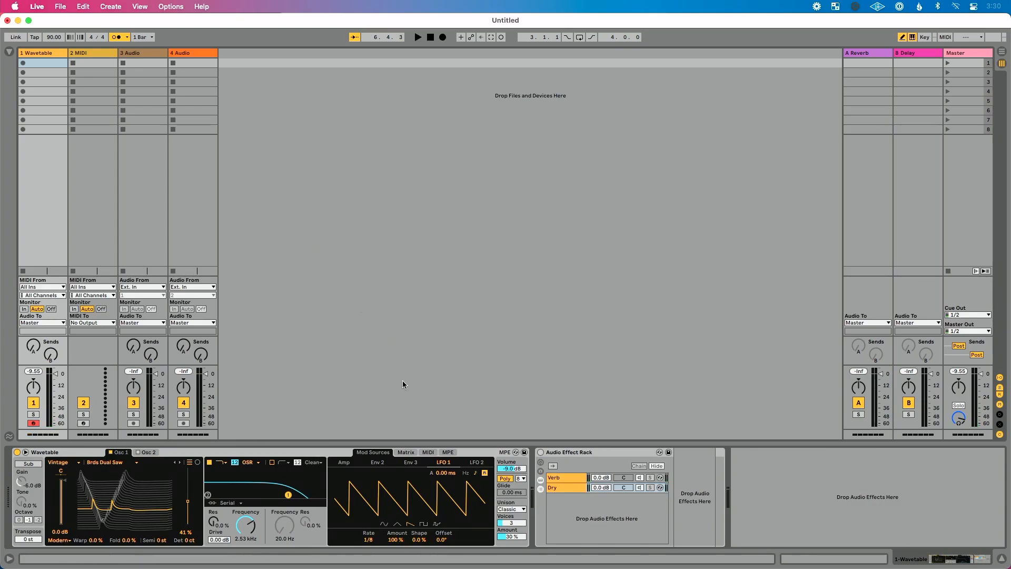
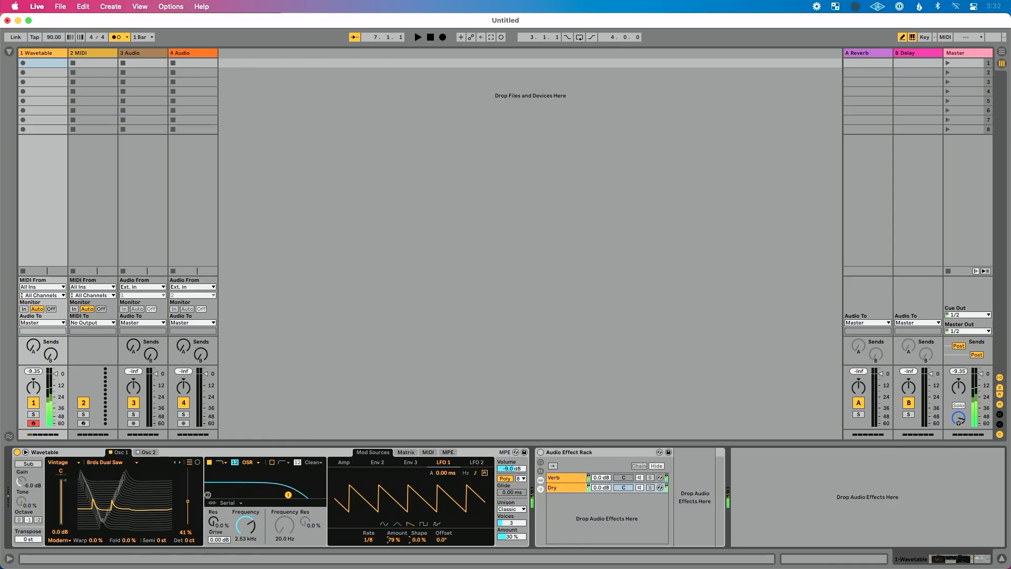
Set LFO 1's amount to 100% and try different shape values on its saw waveform, ending at 61%
drag(396, 540, 396, 528)
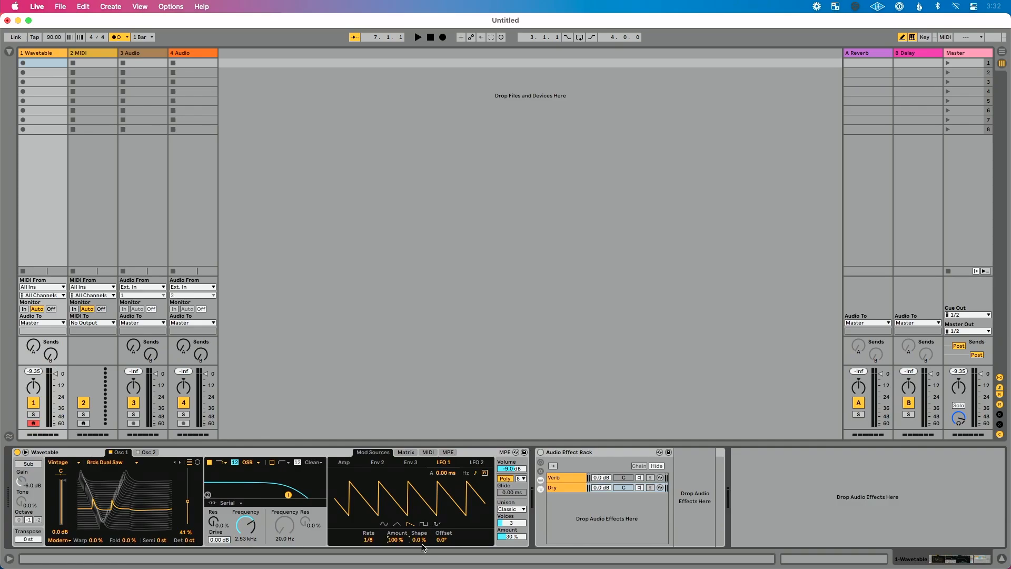
drag(420, 540, 419, 507)
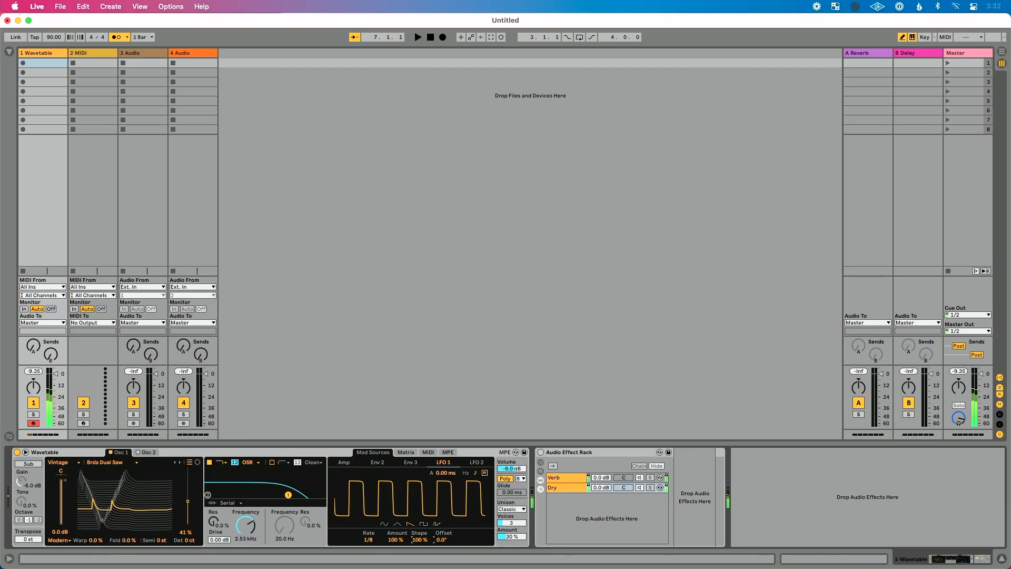
click(423, 525)
click(410, 524)
mouse_move(420, 540)
mouse_down()
mouse_move(420, 568)
mouse_move(420, 541)
mouse_up()
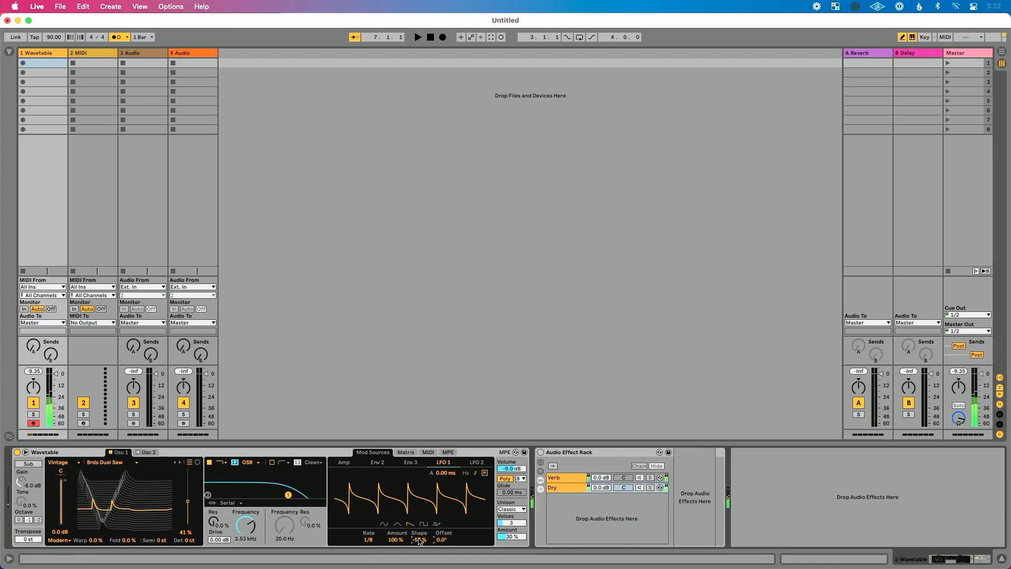
key(space)
drag(420, 541, 419, 506)
mouse_move(396, 540)
mouse_down()
mouse_move(396, 559)
mouse_move(398, 544)
mouse_up()
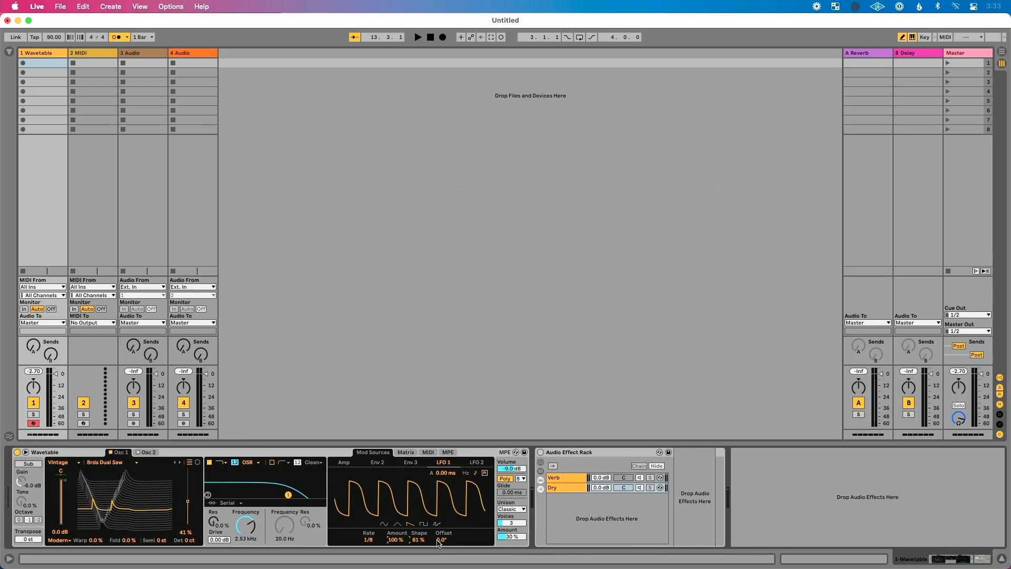
Start playback and try LFO 1 with an offset of 124° and a shape of -100%
key(space)
mouse_move(439, 539)
mouse_down()
mouse_move(438, 422)
mouse_move(438, 544)
mouse_up()
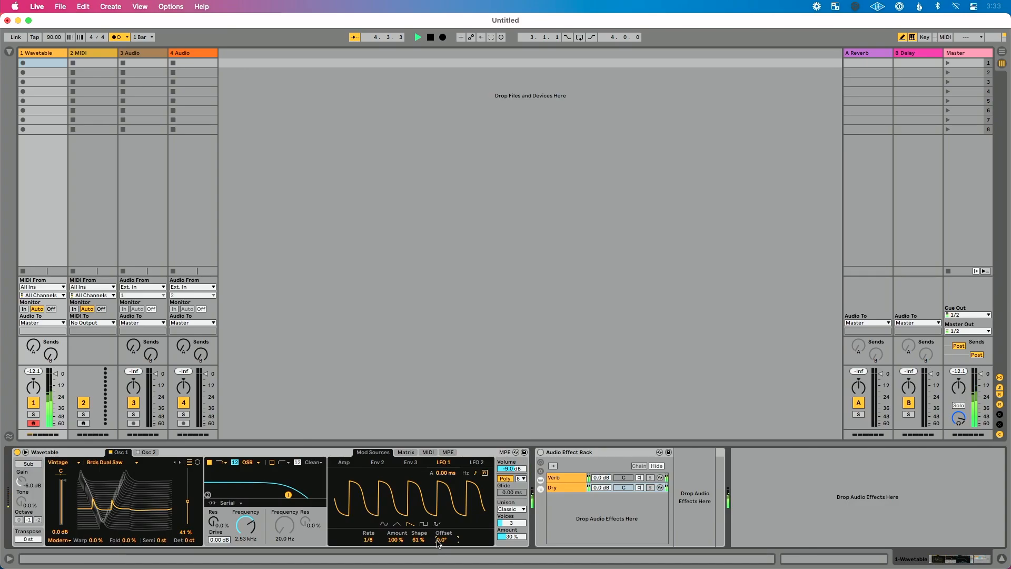
drag(437, 542, 419, 568)
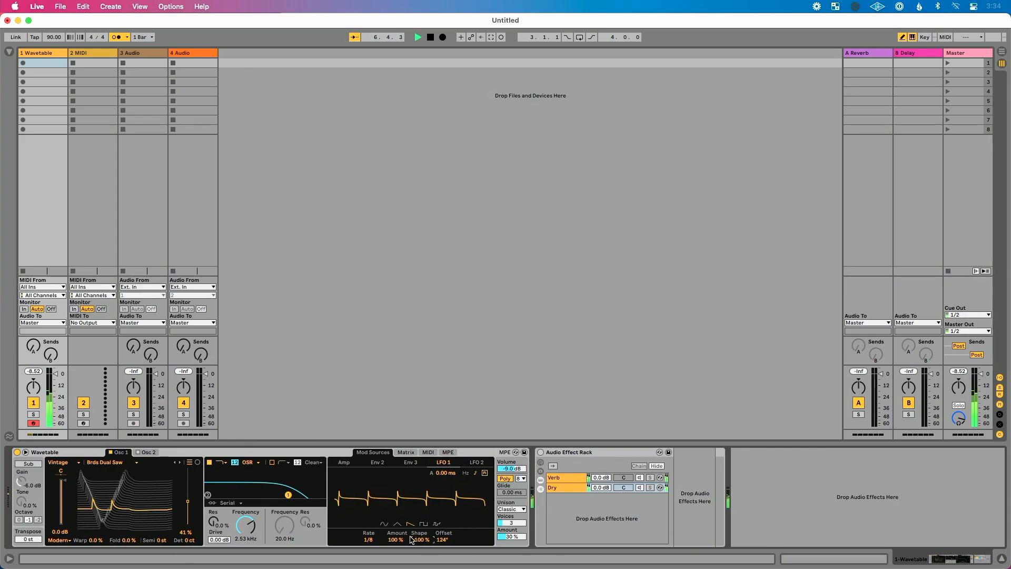
Reset LFO 1's shape to 0%, set its offset to 194°, and stop playback
double_click(416, 539)
mouse_move(437, 540)
mouse_down()
mouse_move(438, 514)
mouse_move(438, 541)
mouse_up()
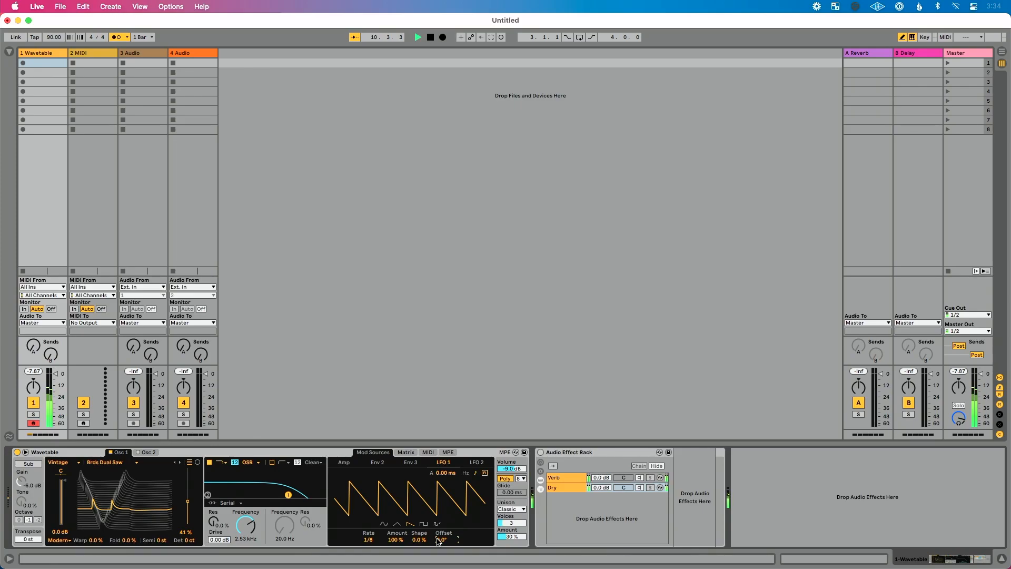
drag(439, 541, 439, 497)
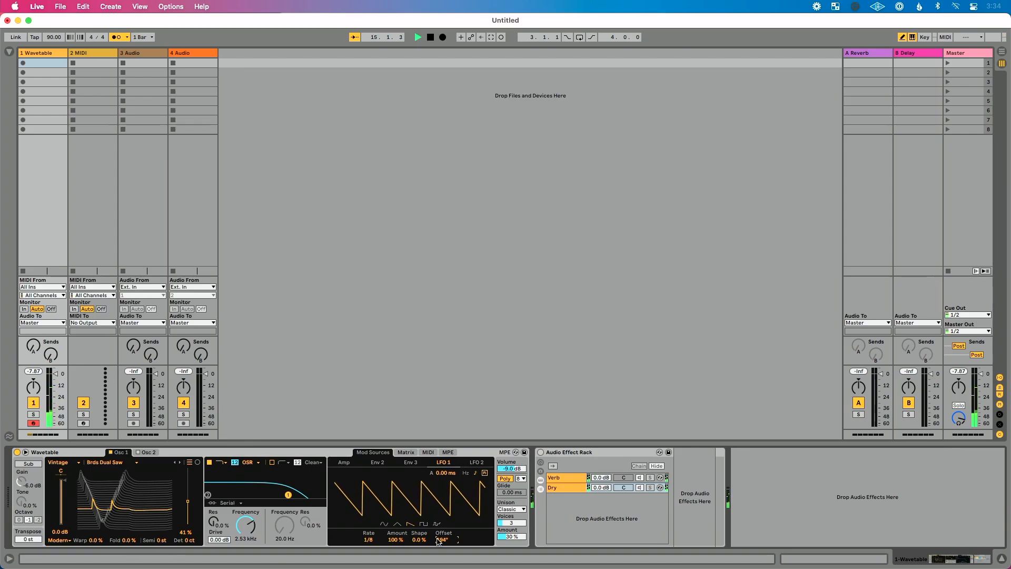
key(space)
Show the Info View and set LFO 1's attack to 1.41 s, trying 255 ms first
click(9, 559)
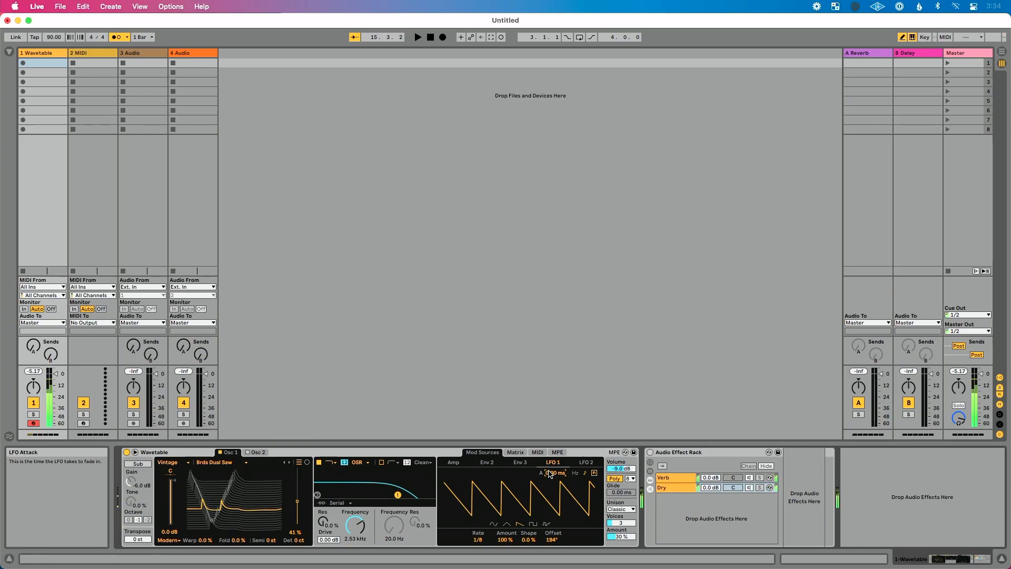
drag(549, 474, 549, 445)
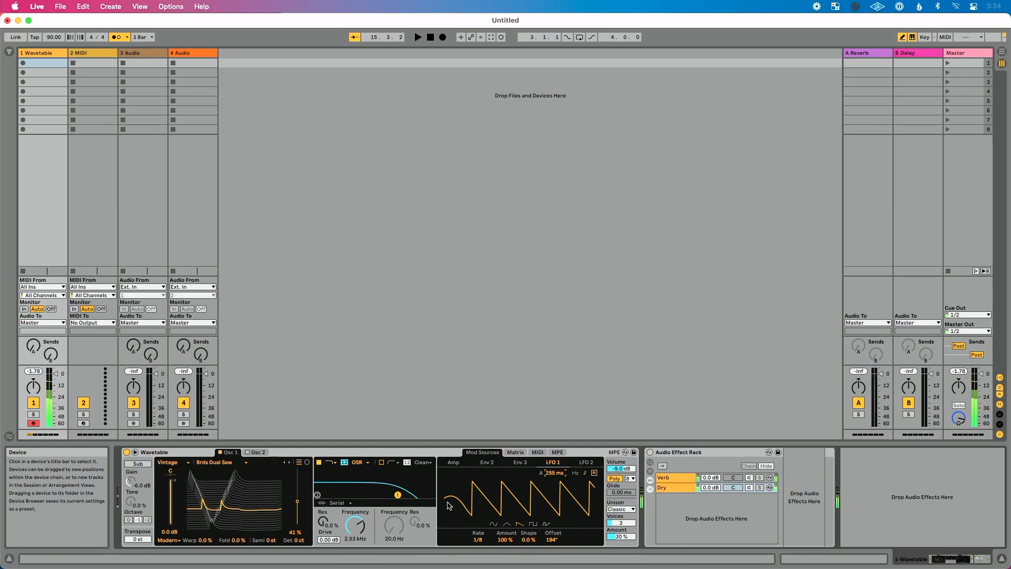
drag(554, 473, 553, 453)
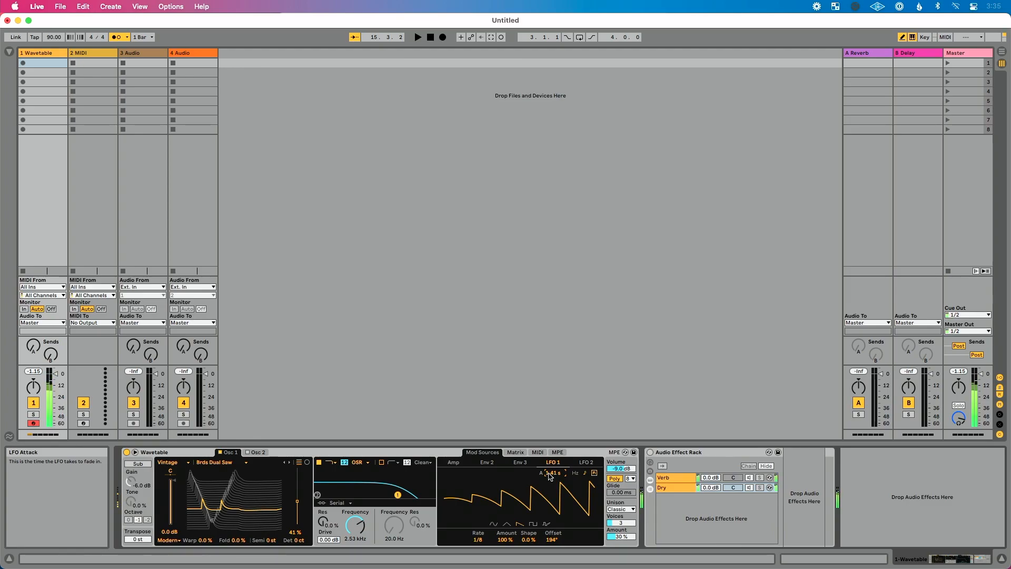
Briefly run and stop the transport, and set LFO 1's shape to 100%
key(space)
key(space)
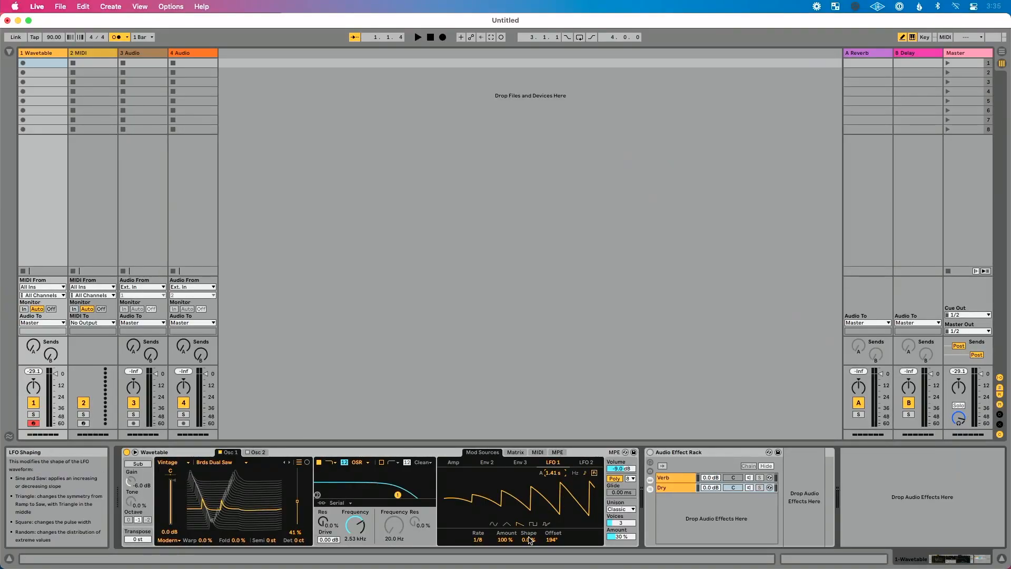
drag(529, 540, 530, 490)
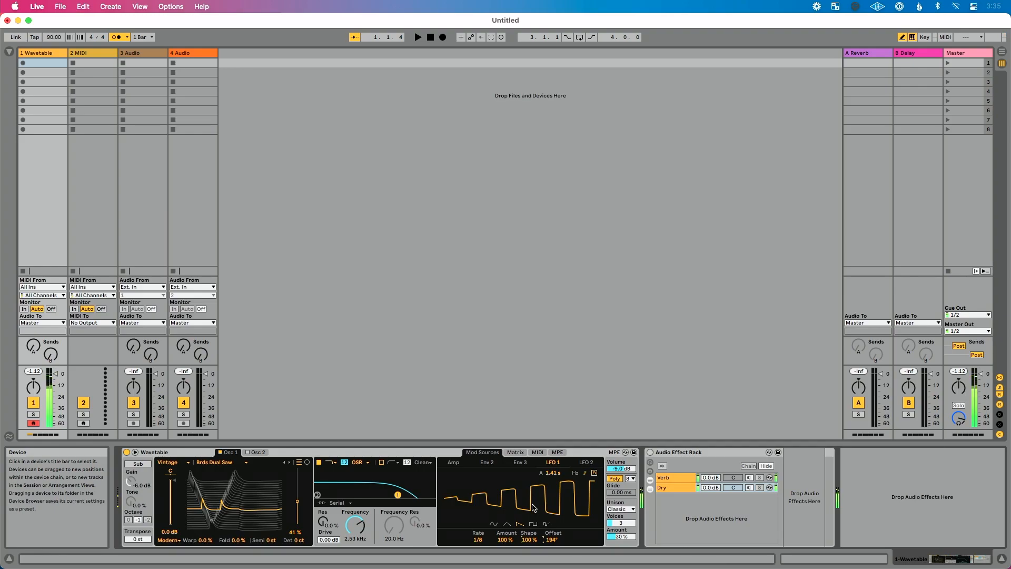
Shape the Amp envelope with a 0.00 ms attack, 1.50 ms decay and -18 dB sustain
click(453, 463)
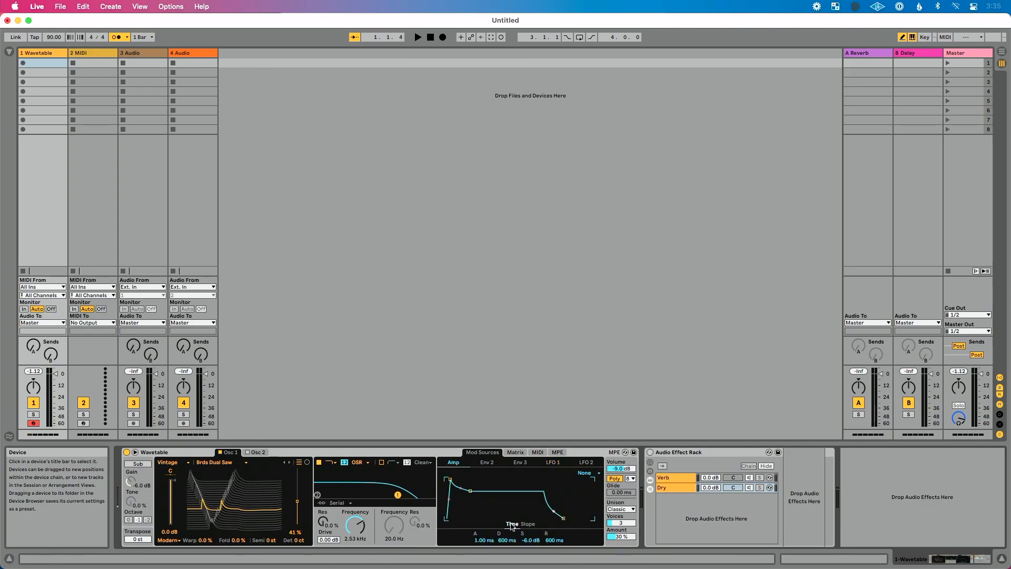
mouse_move(531, 540)
mouse_down()
mouse_move(531, 564)
mouse_move(531, 540)
mouse_move(507, 544)
mouse_move(508, 564)
mouse_move(507, 548)
mouse_move(531, 539)
mouse_move(531, 525)
mouse_move(507, 541)
mouse_move(531, 549)
mouse_up()
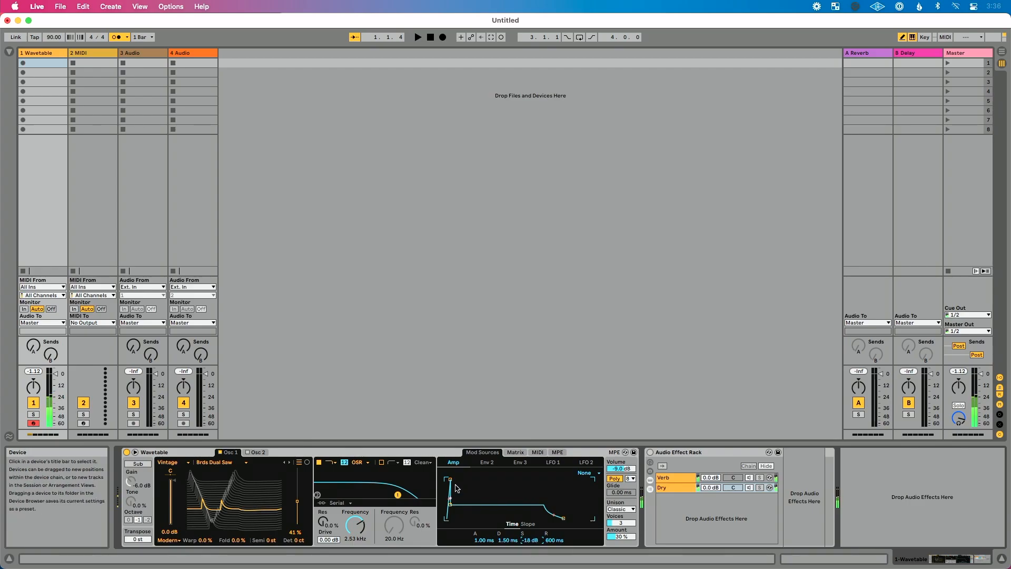
drag(452, 480, 446, 480)
Lengthen the Amp envelope's decay to a few seconds, raise its sustain to -11 dB and shorten its release to 1.50 ms
mouse_move(503, 540)
mouse_down()
mouse_move(503, 532)
mouse_move(503, 543)
mouse_up()
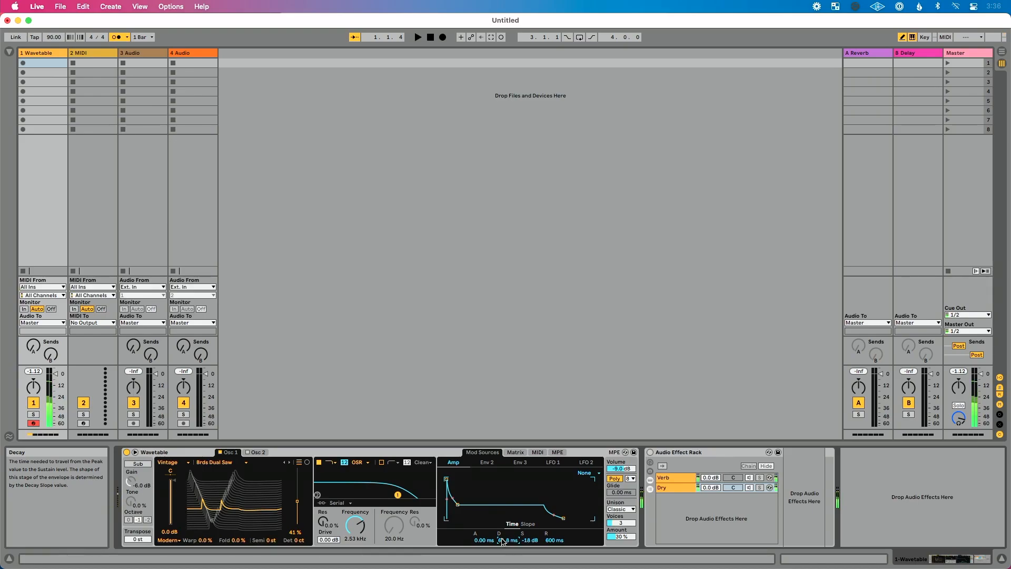
drag(503, 542, 502, 542)
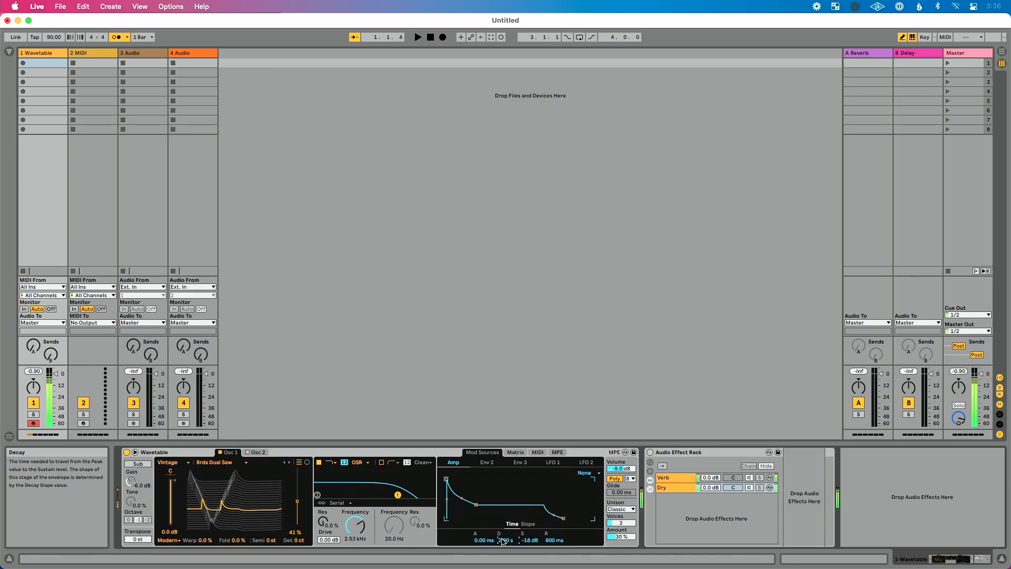
drag(530, 540, 555, 534)
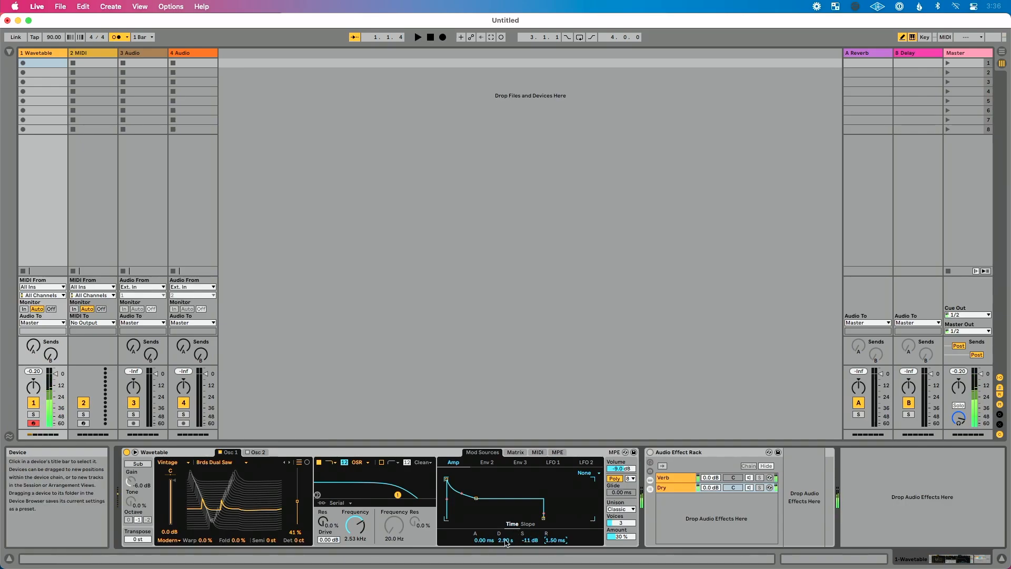
Set the Amp envelope's decay to 845 ms, trying 307 ms first
drag(507, 540, 507, 558)
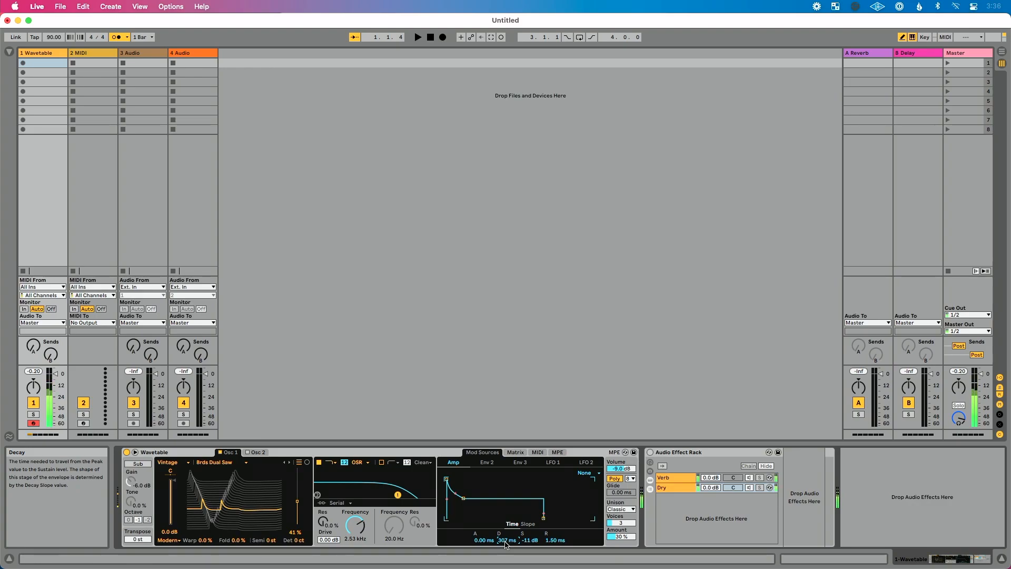
mouse_move(505, 542)
mouse_down()
mouse_move(505, 493)
mouse_move(506, 545)
mouse_up()
right_click(505, 541)
key(Escape)
mouse_move(506, 540)
mouse_down()
mouse_move(505, 558)
mouse_move(505, 533)
mouse_up()
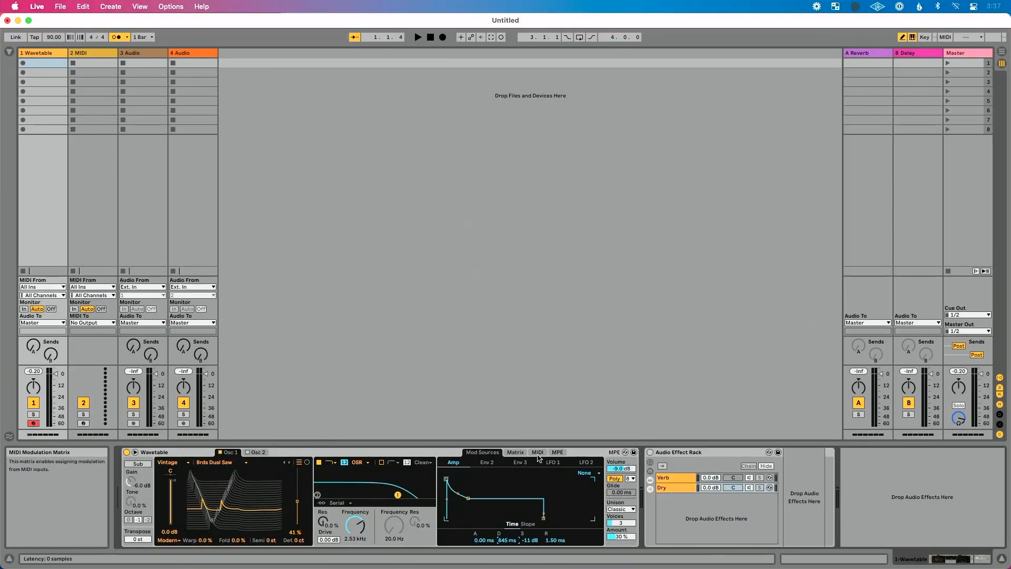
Modulate the Filter 1 frequency with LFO 2 at 98 and lower the filter's base frequency to 890 Hz
click(551, 462)
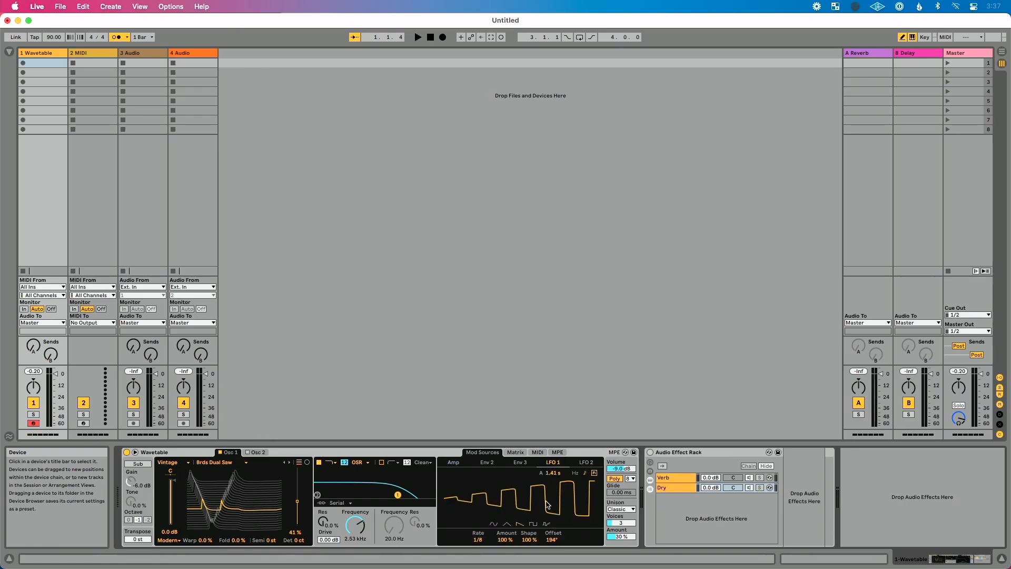
click(583, 462)
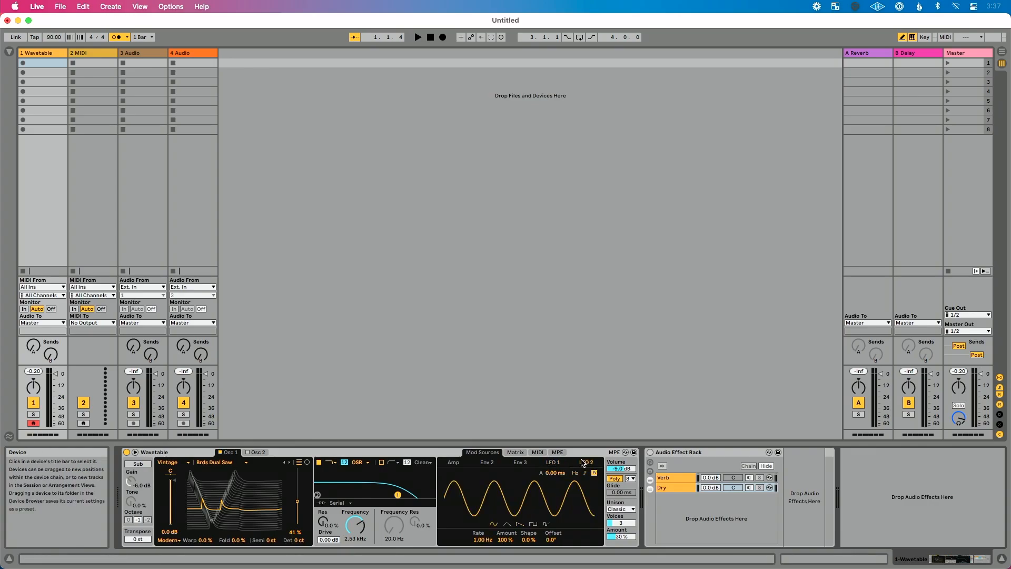
click(538, 452)
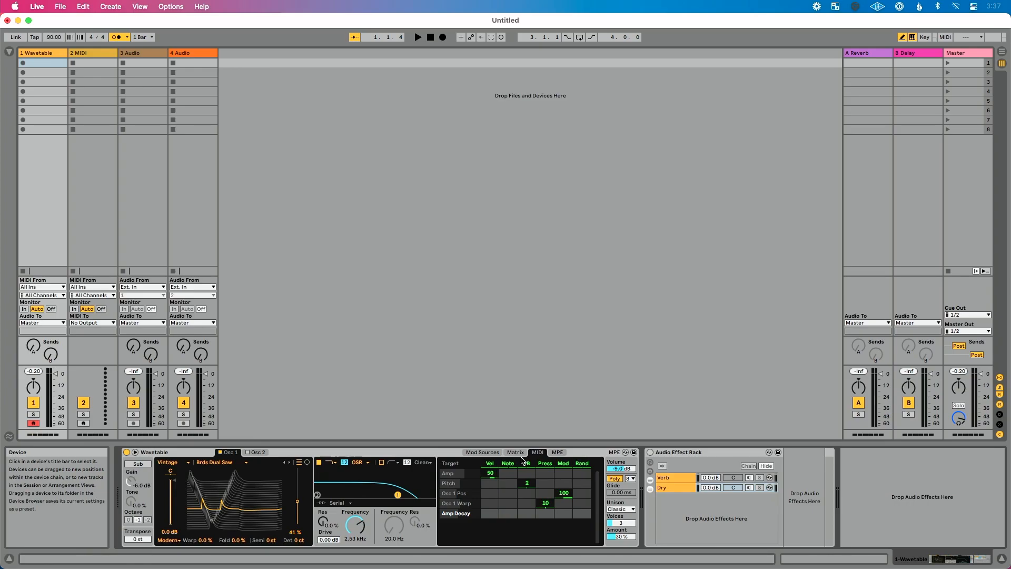
click(363, 525)
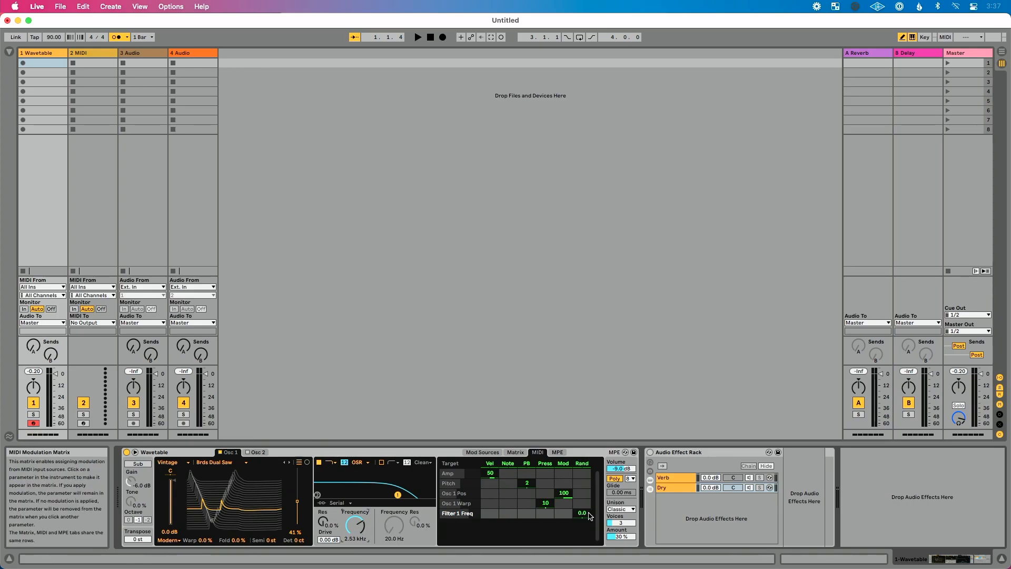
click(521, 453)
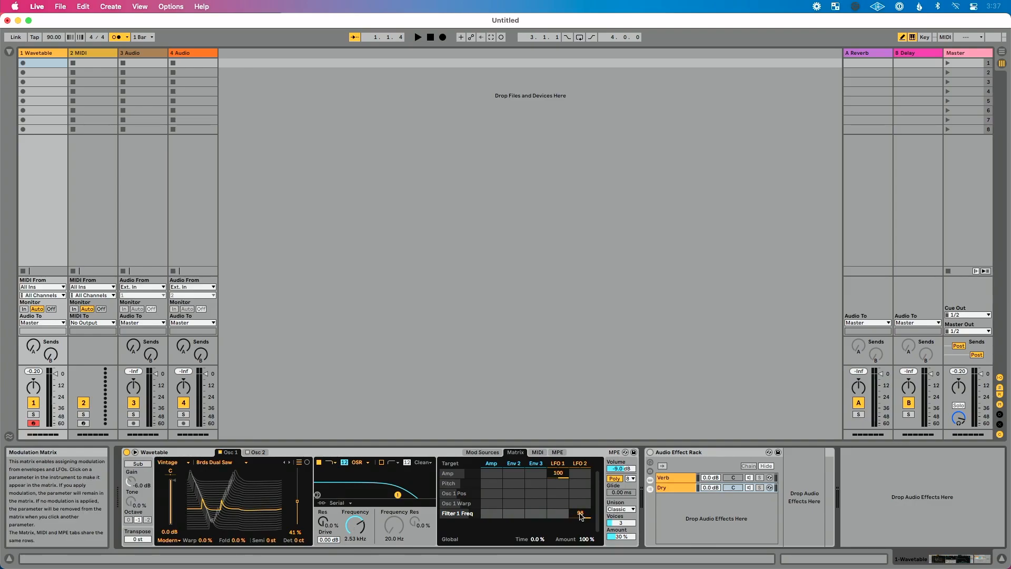
drag(356, 524, 355, 542)
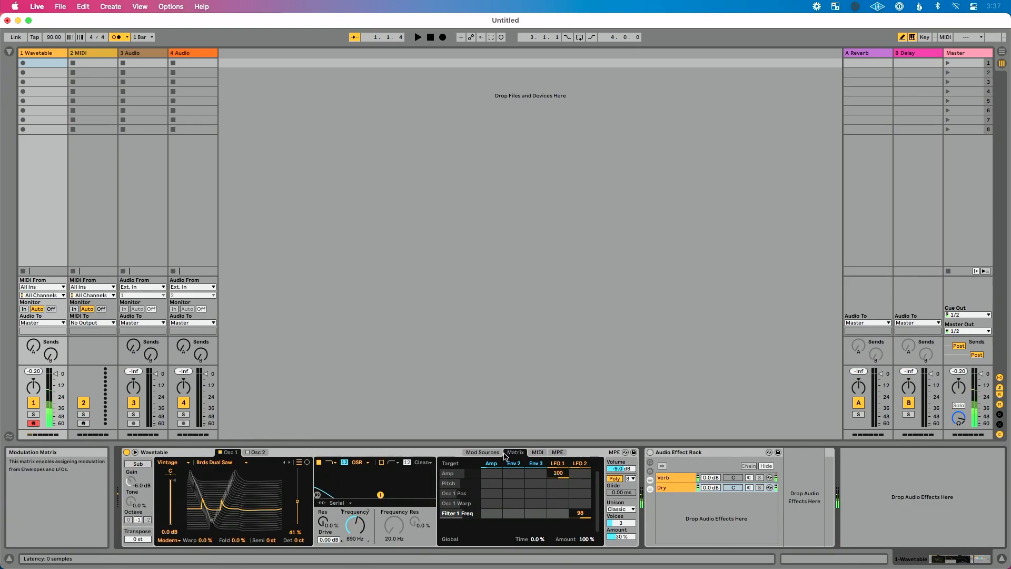
Sync LFO 2 to the tempo and try a square wave at rate 3/4 and a random wave at 1/48
click(577, 463)
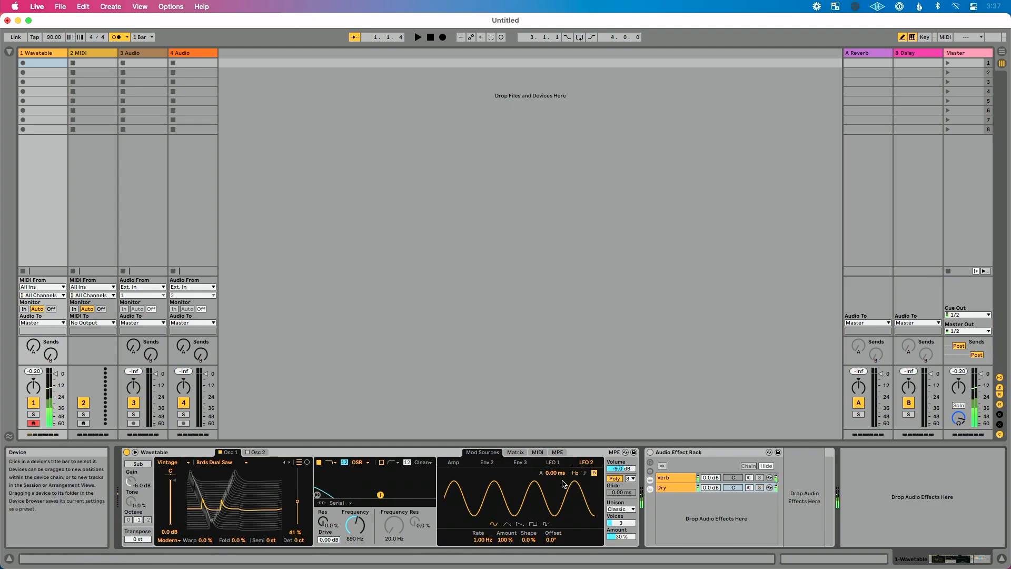
click(532, 524)
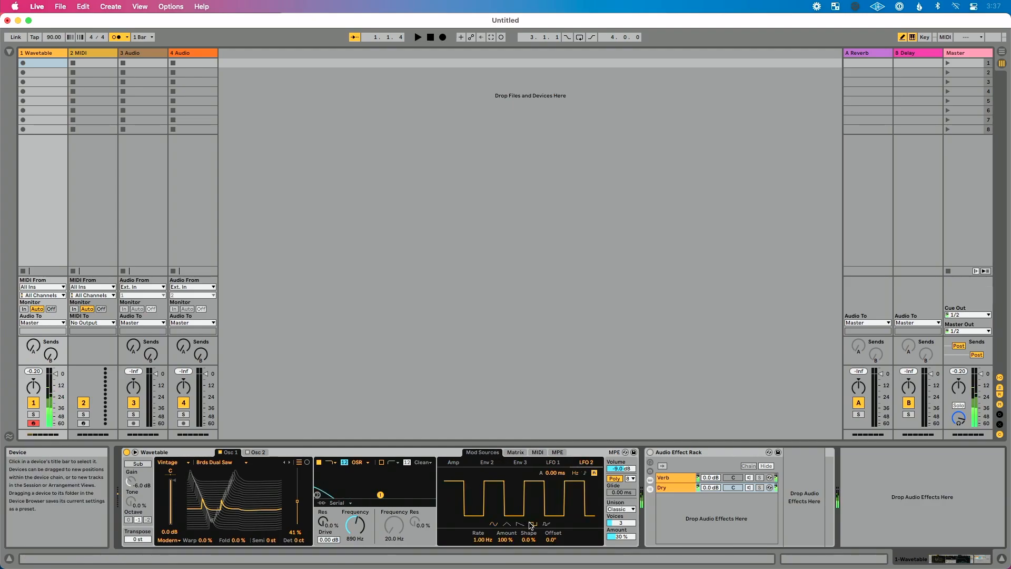
click(585, 474)
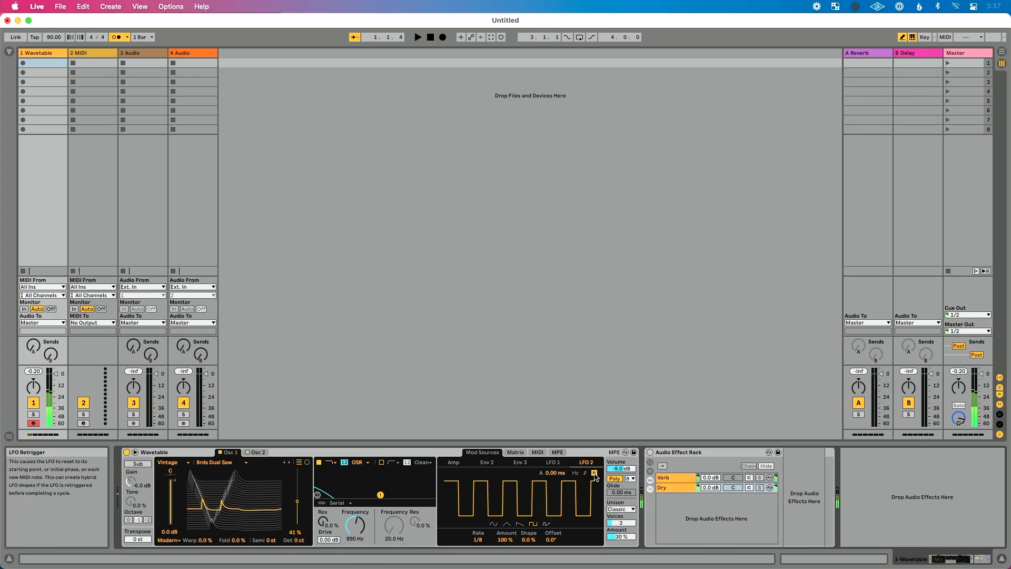
mouse_move(480, 541)
mouse_down()
mouse_move(480, 554)
mouse_move(480, 537)
mouse_up()
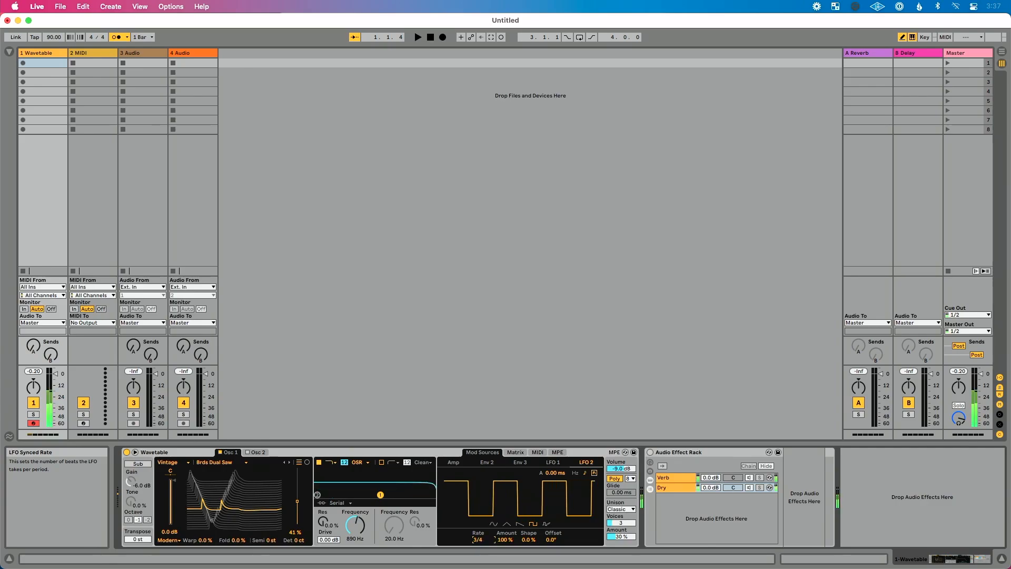
click(546, 525)
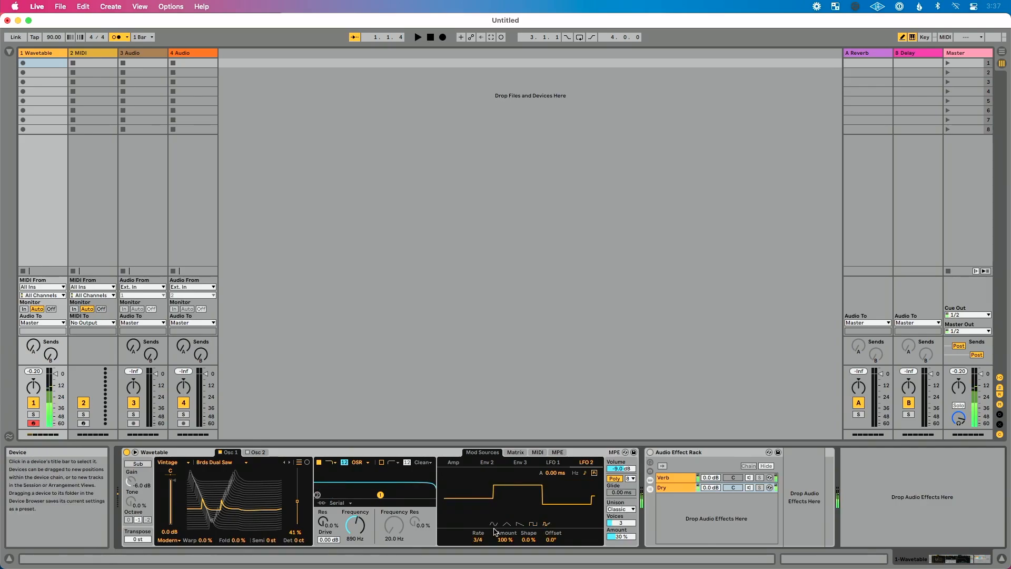
drag(478, 540, 478, 517)
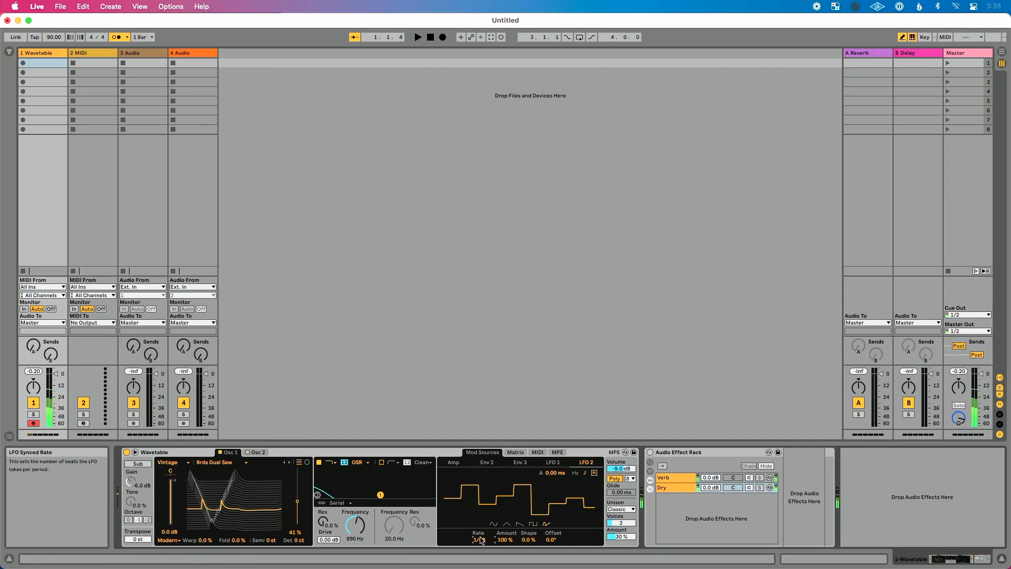
Make LFO 2 a 1/8 sawtooth with -16% shape and 17° offset, and open Filter 1 to 15.6 kHz
click(520, 525)
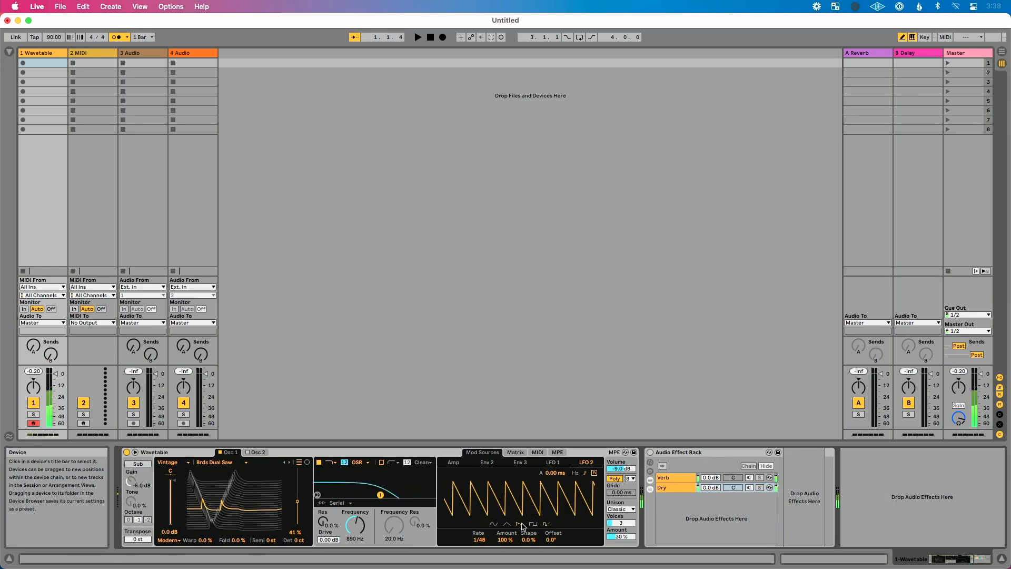
mouse_move(479, 538)
mouse_down()
mouse_move(480, 547)
mouse_move(481, 539)
mouse_up()
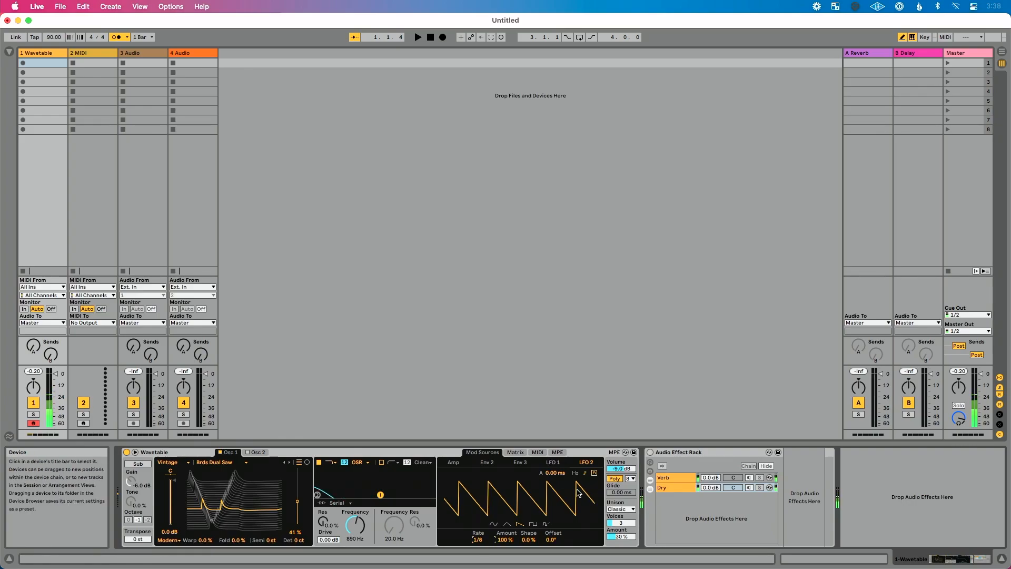
click(560, 476)
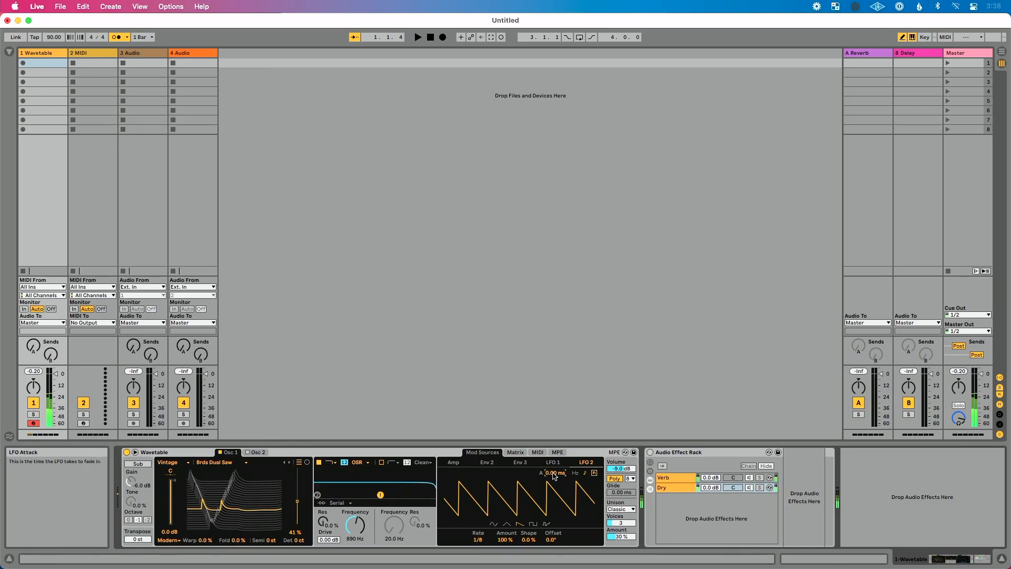
drag(528, 540, 550, 529)
mouse_move(355, 525)
mouse_down()
mouse_move(355, 542)
mouse_move(355, 504)
mouse_up()
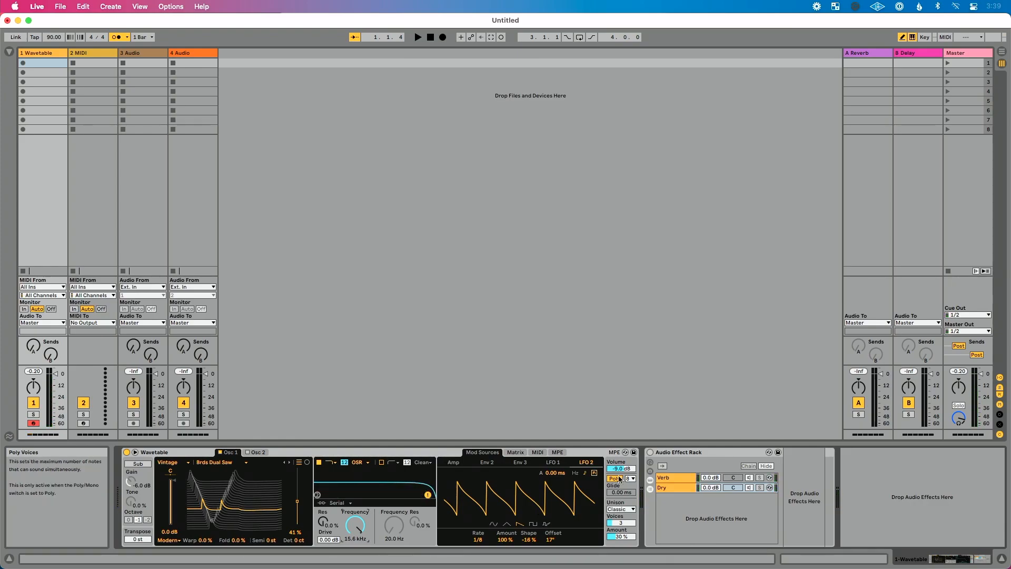
Open the rack's Verb chain and lower its volume to -1.2 dB
click(675, 480)
click(674, 477)
drag(711, 477, 711, 483)
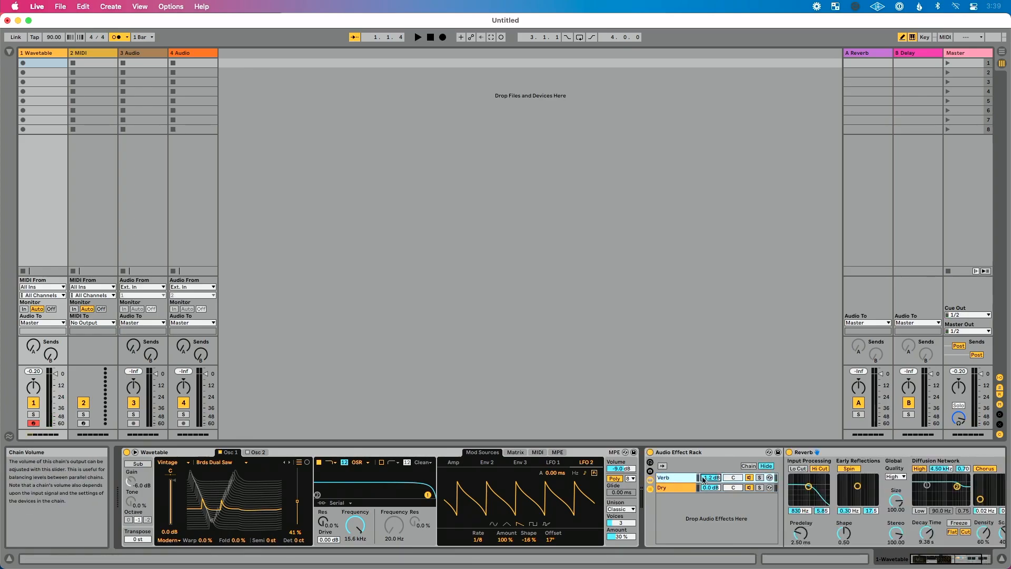
scroll(686, 498, right, 5)
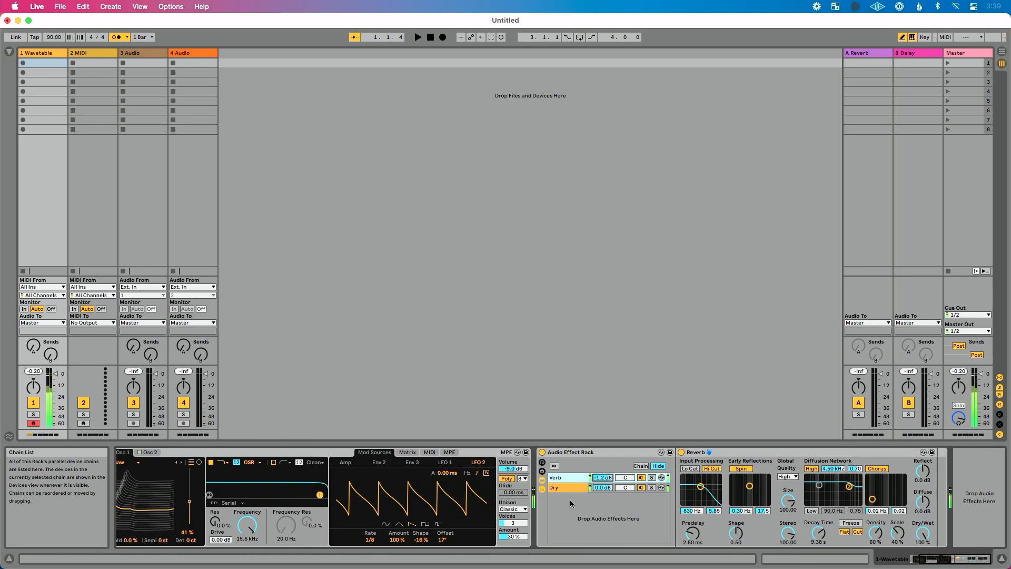
scroll(570, 499, left, 3)
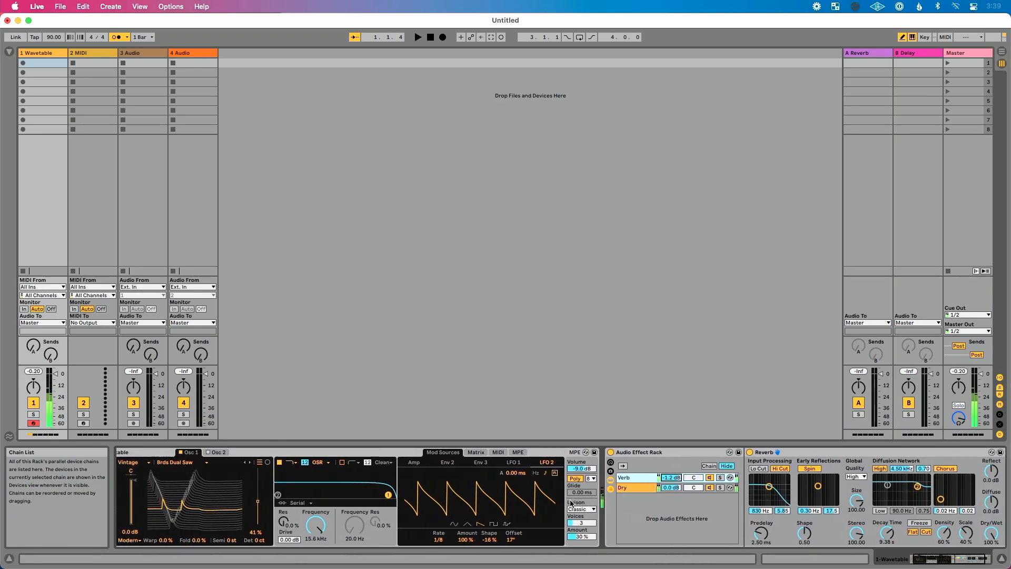
Map the Filter 1 frequency to a knob on the MIDI controller
key(super+m)
click(318, 528)
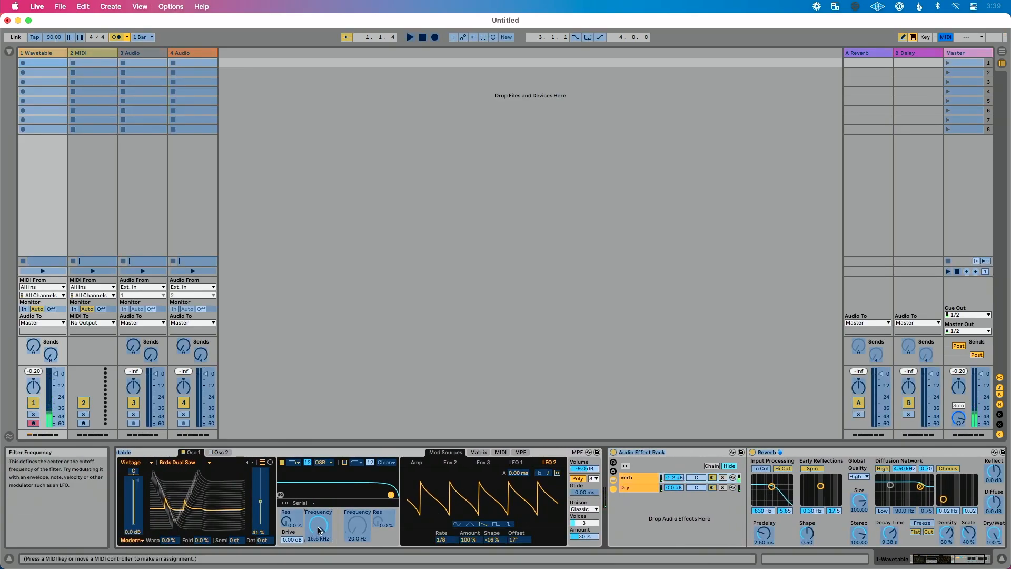
key(super+m)
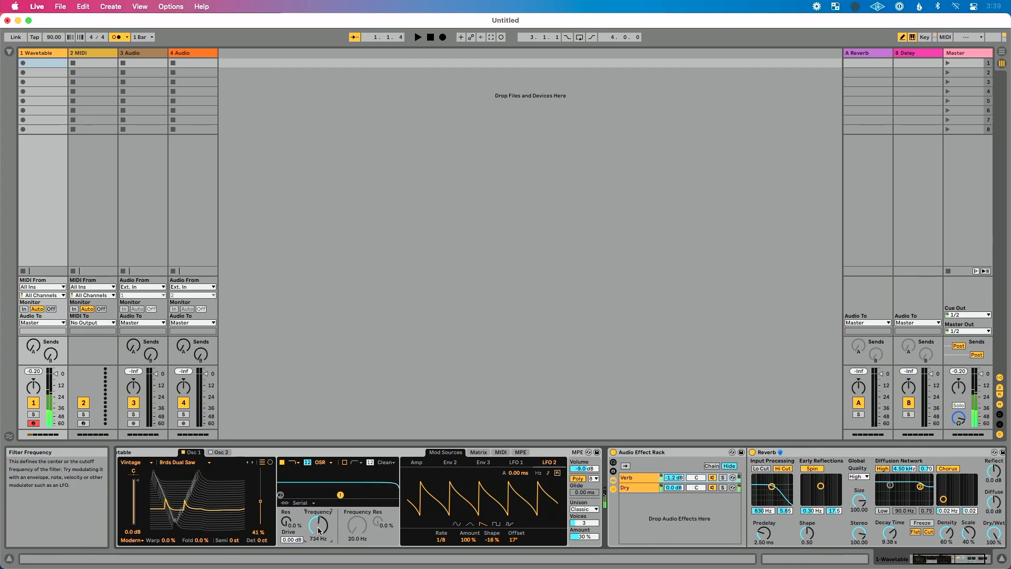
Sweep the Filter 1 frequency up to audition the modulation and bring it back down to 2.07 kHz
scroll(318, 531, up, 5)
drag(318, 530, 318, 529)
scroll(318, 531, up, 4)
scroll(318, 531, up, 5)
scroll(318, 531, down, 5)
scroll(319, 531, down, 2)
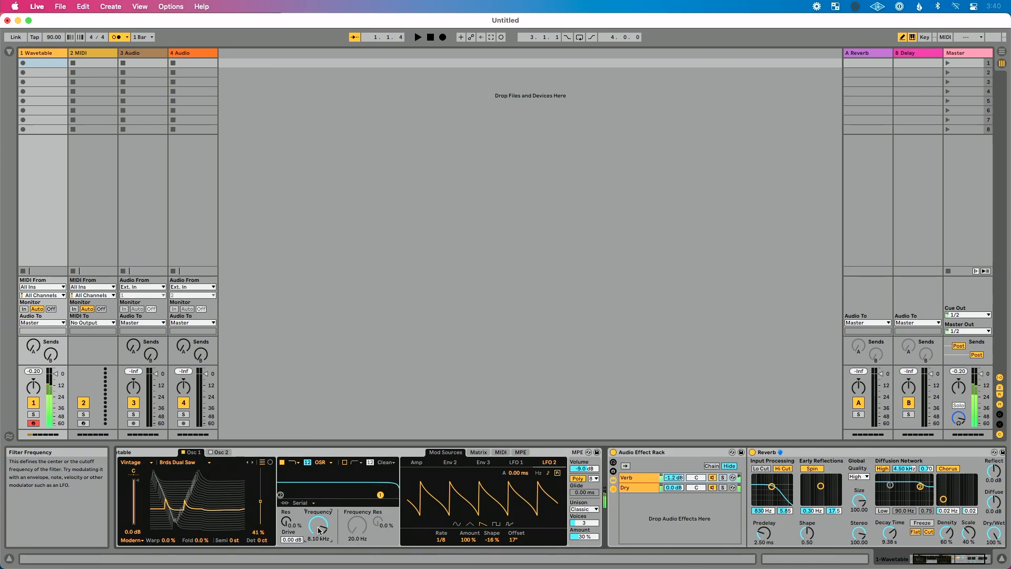
scroll(319, 531, down, 5)
scroll(319, 531, down, 1)
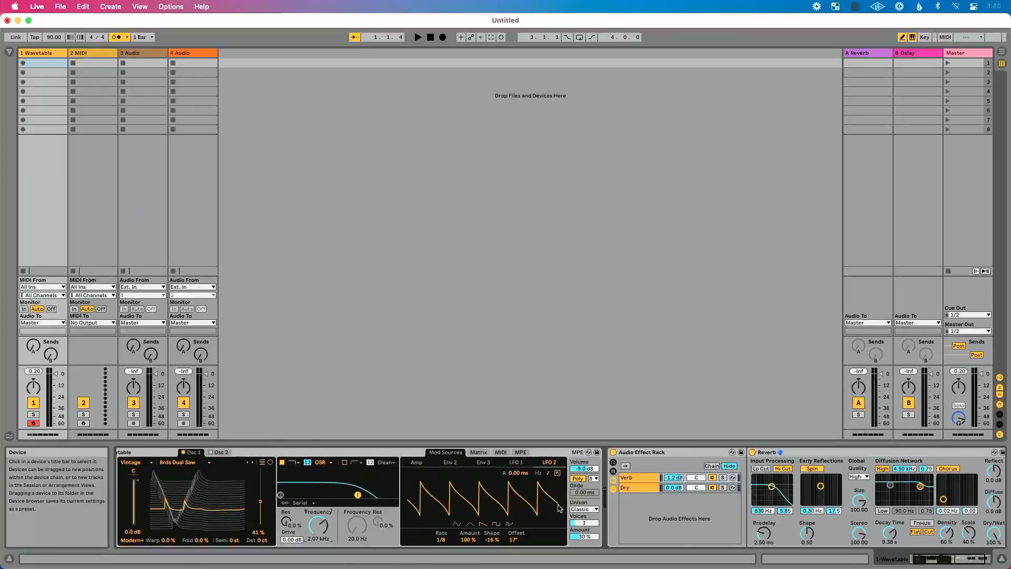
Modulate the Osc 1 wavetable position with LFO 2 at 48, trying -67 first
click(479, 452)
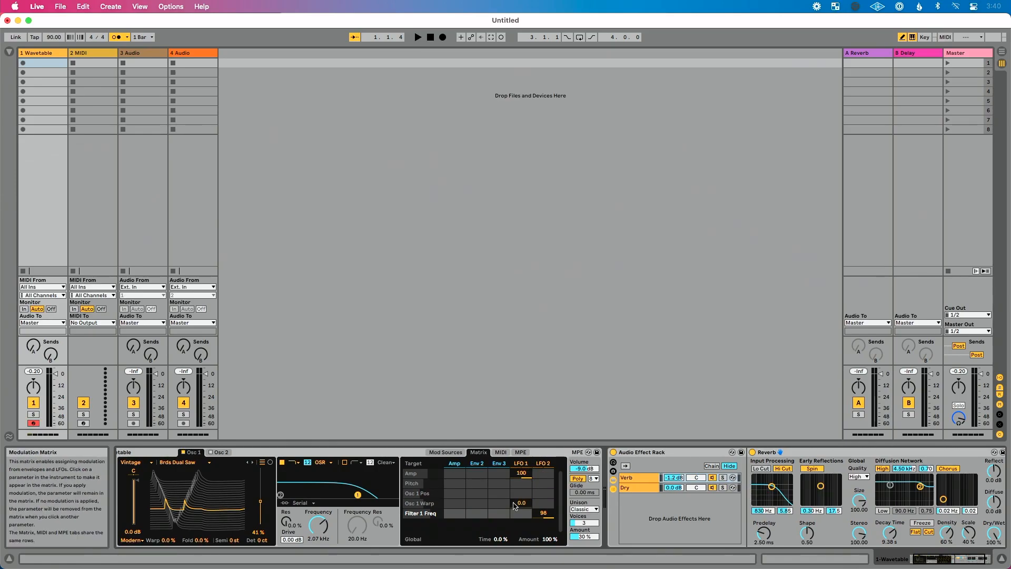
mouse_move(543, 493)
mouse_down()
mouse_move(543, 453)
mouse_move(543, 499)
mouse_up()
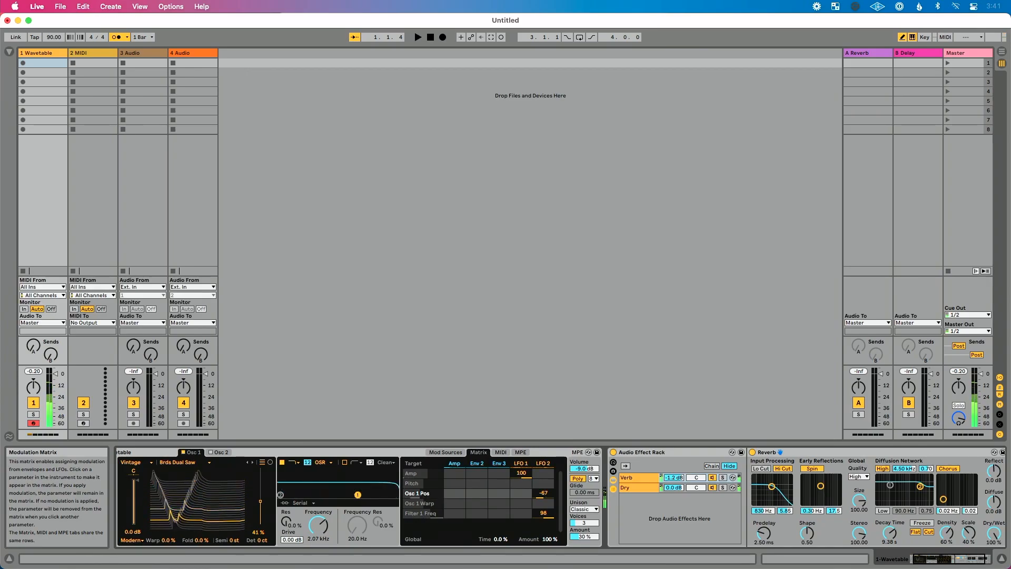
drag(543, 493, 544, 472)
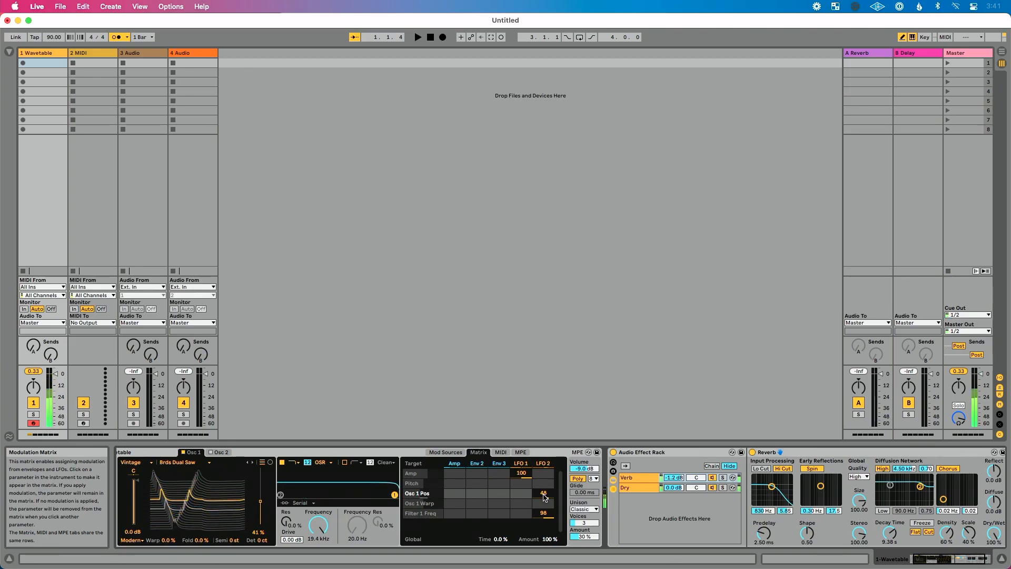
Insert an Echo between Wavetable and the Audio Effect Rack, with 89% feedback and 31% dry/wet
scroll(651, 498, right, 5)
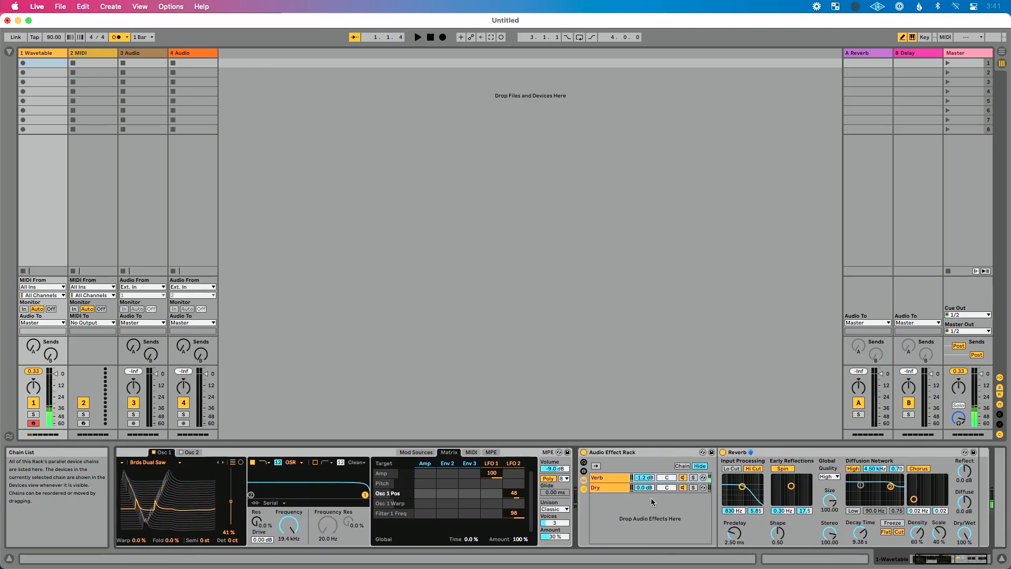
click(9, 52)
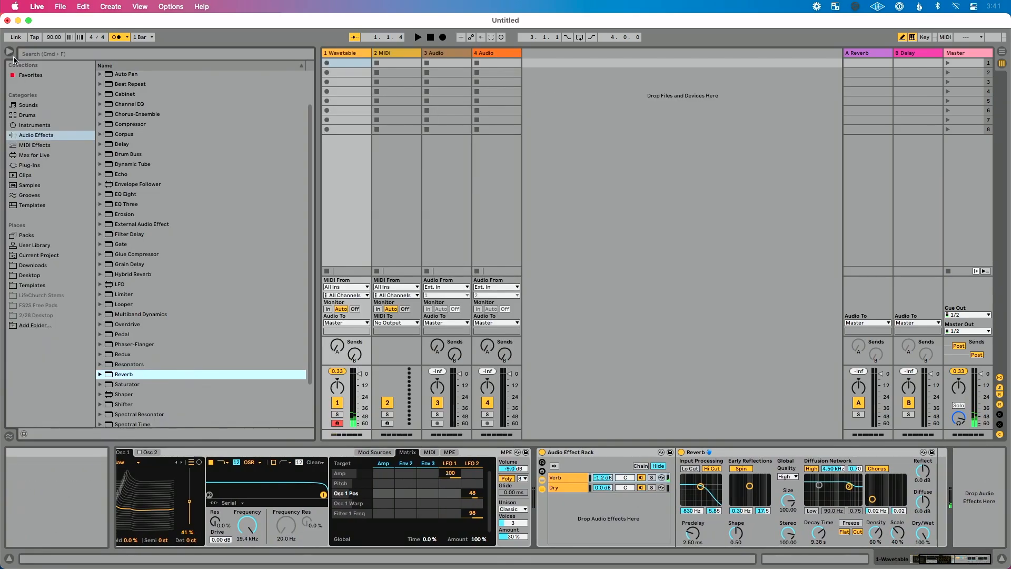
scroll(131, 272, down, 1)
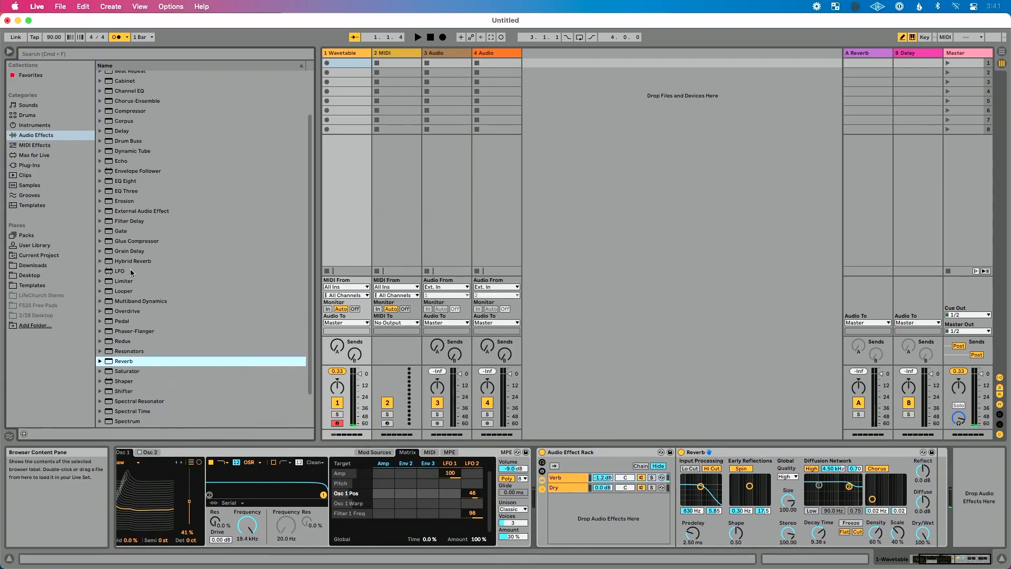
scroll(126, 237, up, 4)
mouse_move(124, 216)
mouse_down()
mouse_move(464, 400)
mouse_move(537, 495)
mouse_up()
drag(594, 518, 594, 497)
drag(789, 537, 789, 555)
Enable Wobble in the Echo's character settings and set its amount to 15%
click(700, 452)
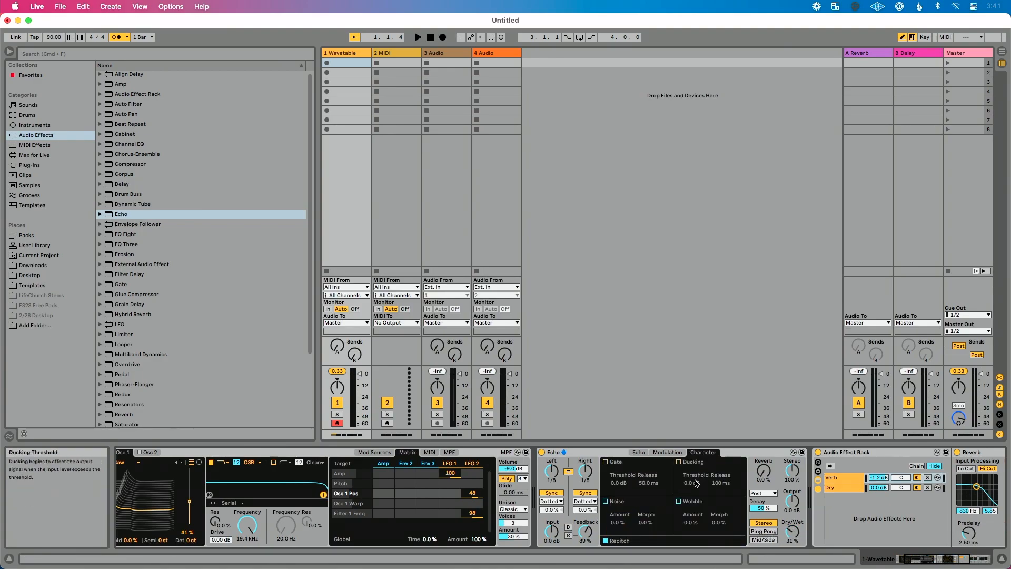
click(679, 501)
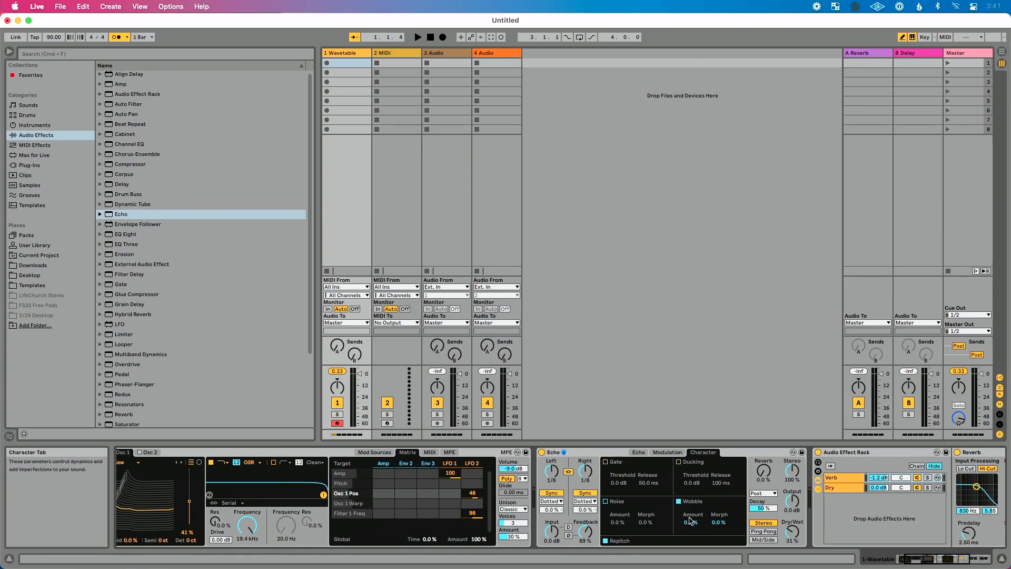
drag(690, 522, 690, 519)
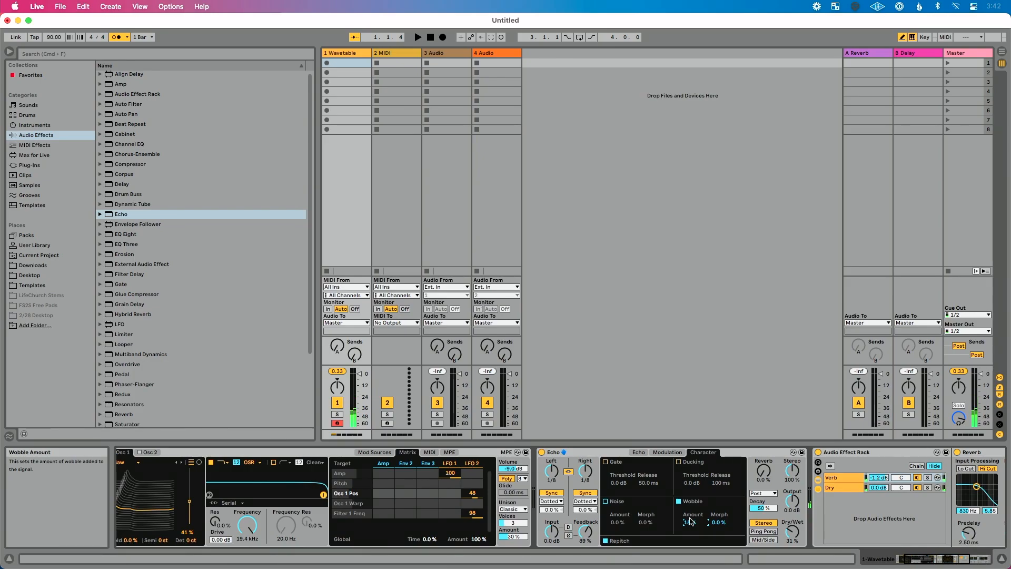
scroll(516, 519, left, 3)
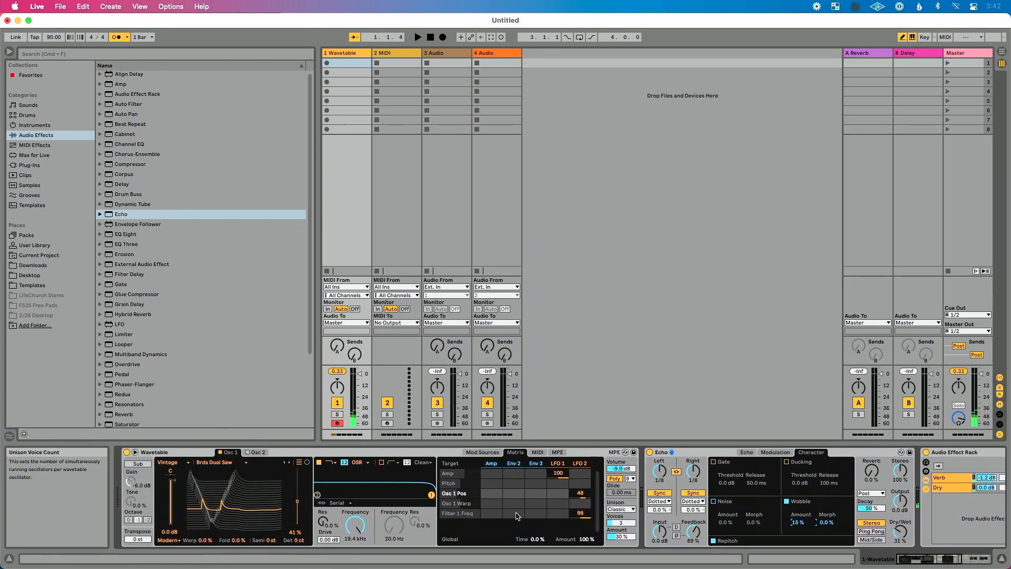
Insert a Pedal between Wavetable and Echo and MIDI-map its Gain to CC 2
scroll(210, 331, down, 5)
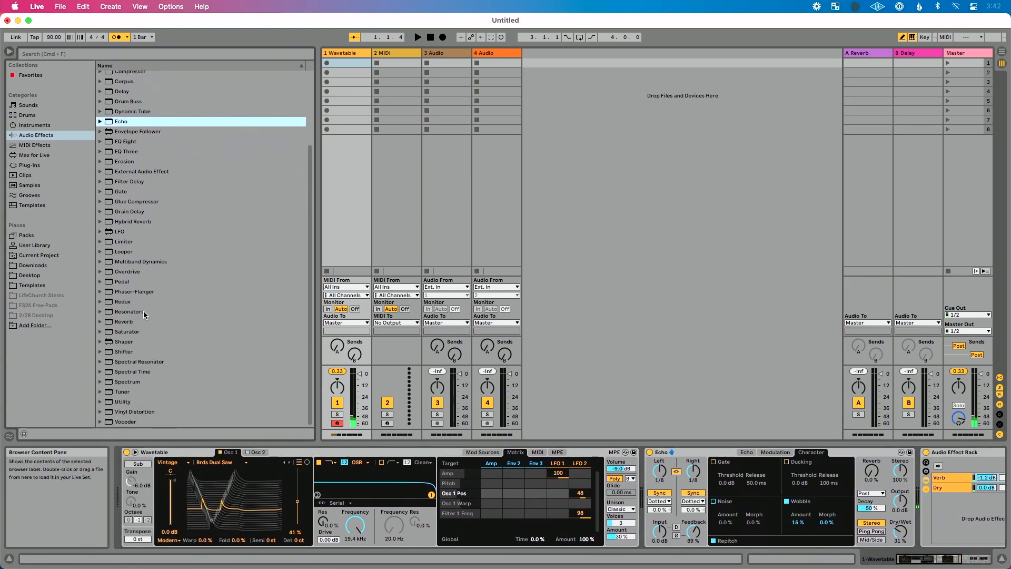
click(125, 284)
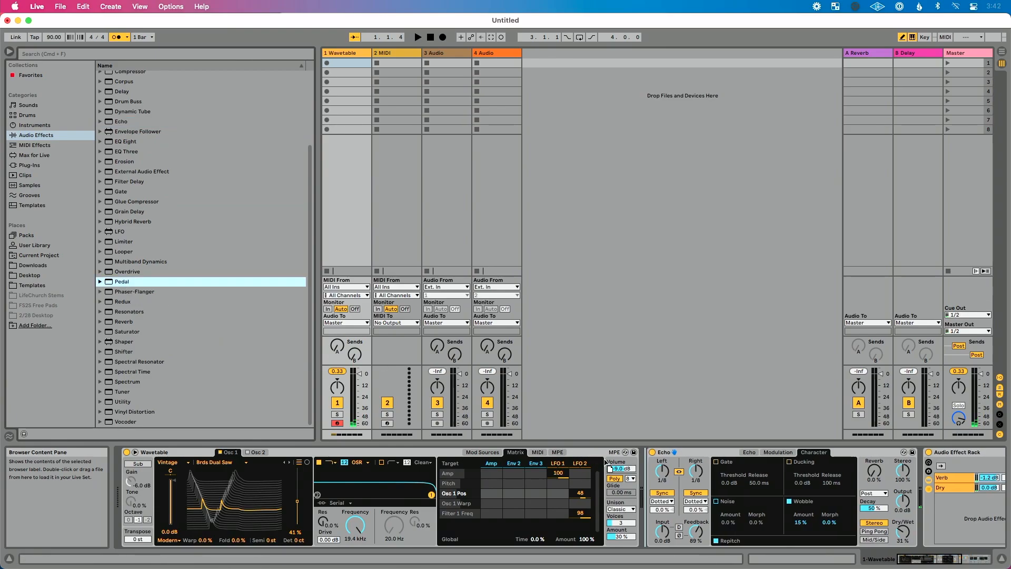
drag(607, 462, 670, 477)
key(super+m)
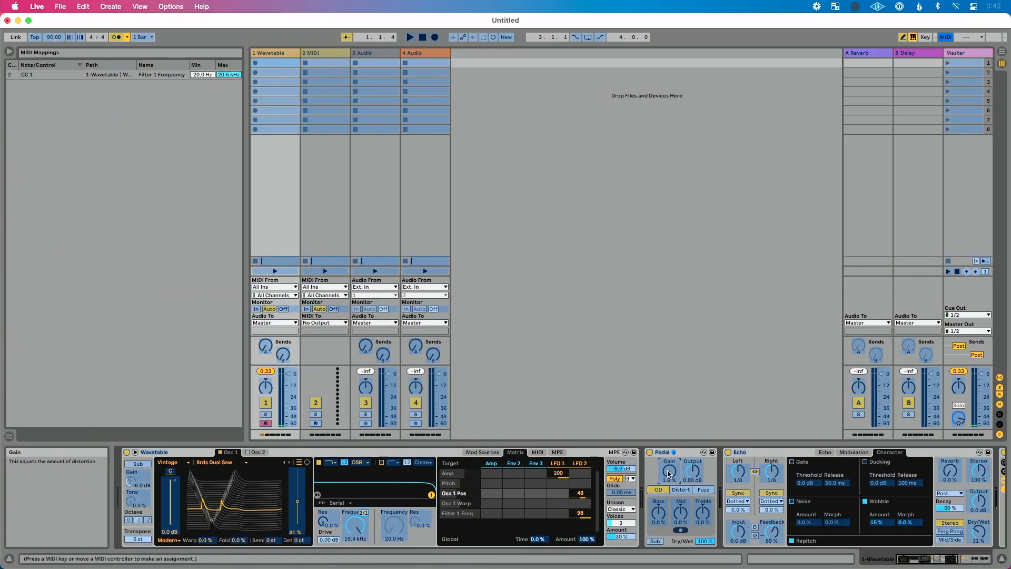
key(super+m)
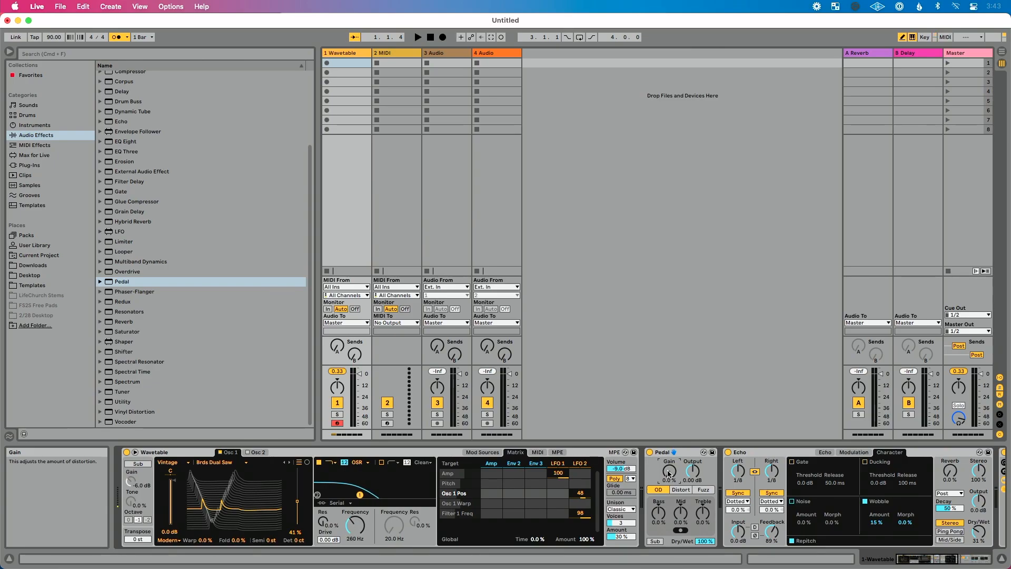
Sweep the Pedal's Gain between 0% and 100% to audition the distortion, and lower the Echo's dry/wet to 17%
drag(668, 473, 668, 471)
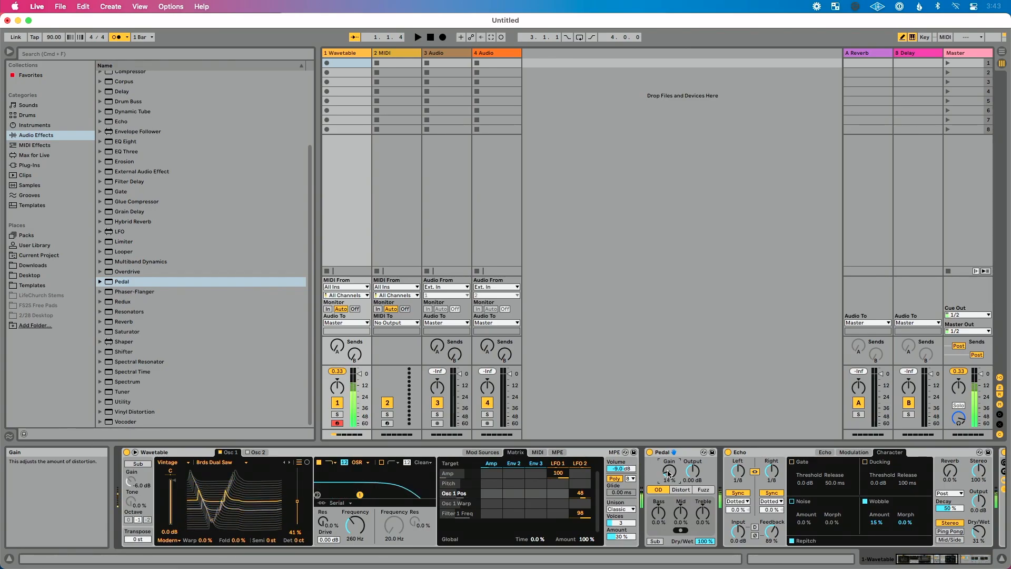
drag(668, 473, 668, 472)
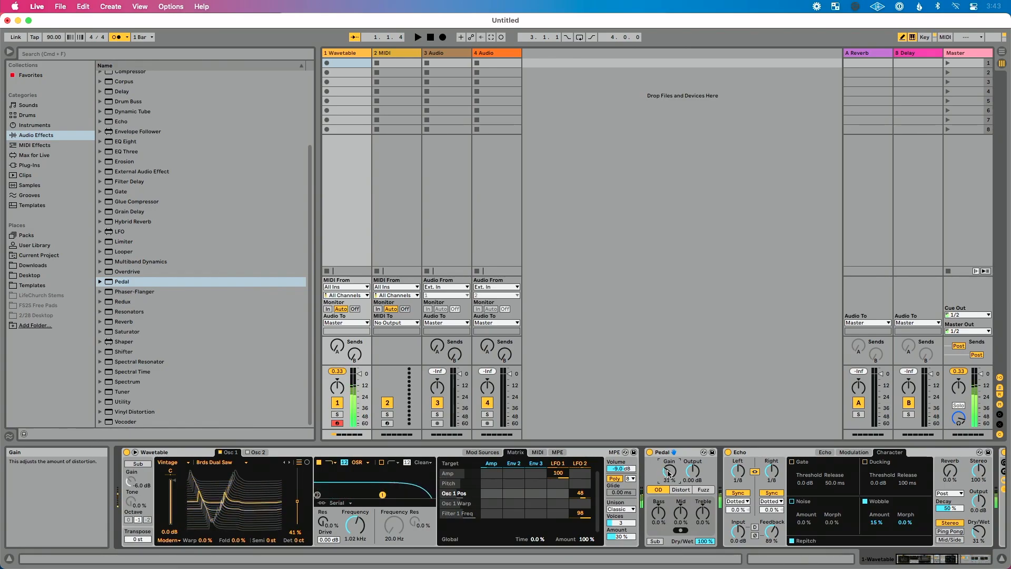
drag(668, 473, 668, 473)
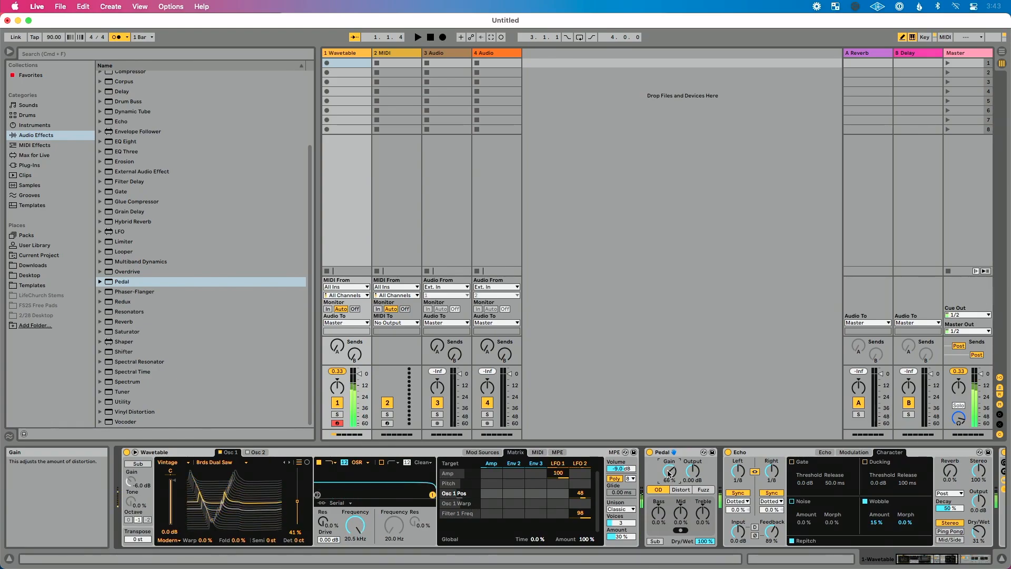
scroll(668, 473, up, 3)
scroll(668, 473, down, 10)
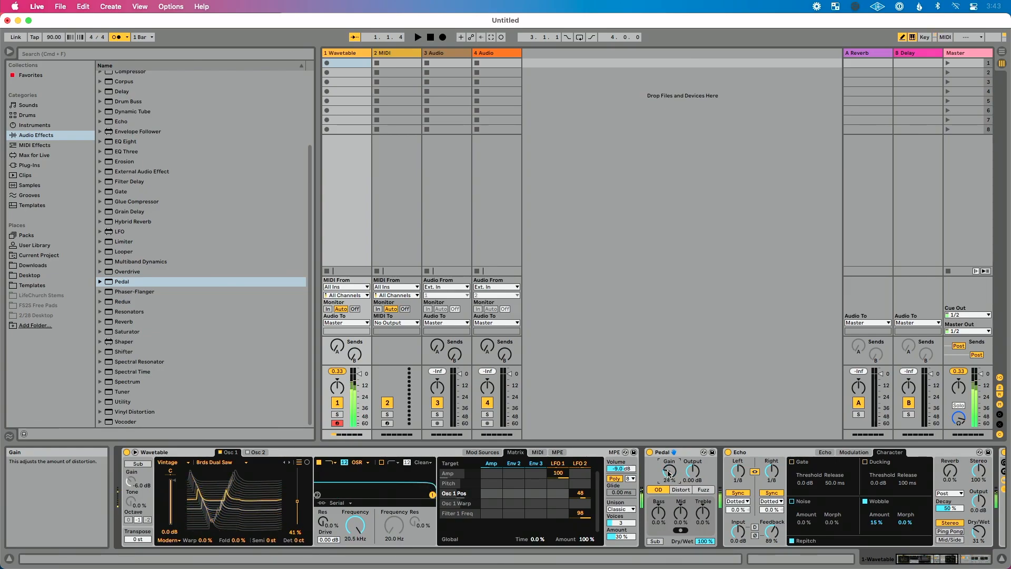
scroll(668, 473, down, 3)
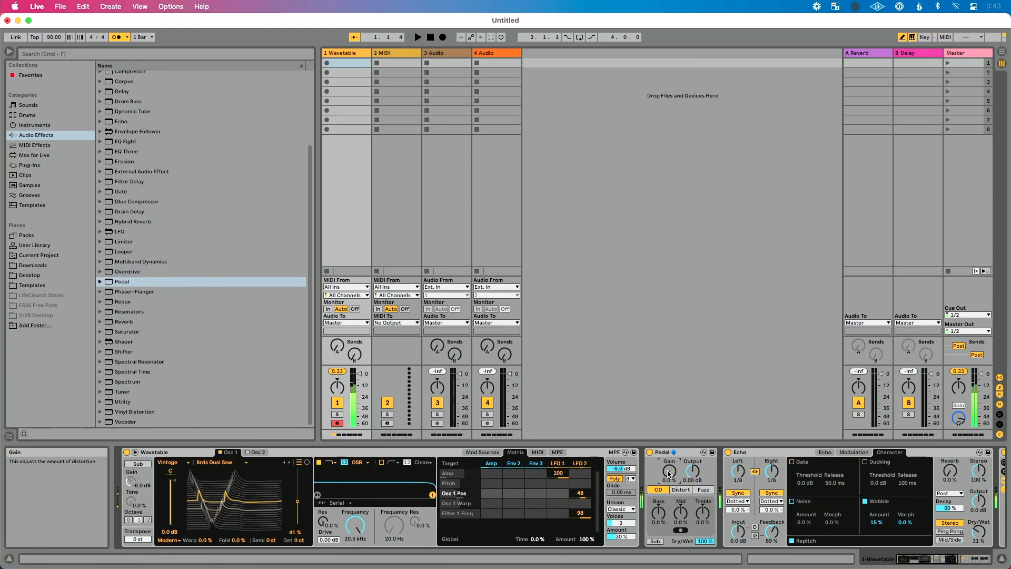
scroll(668, 473, up, 2)
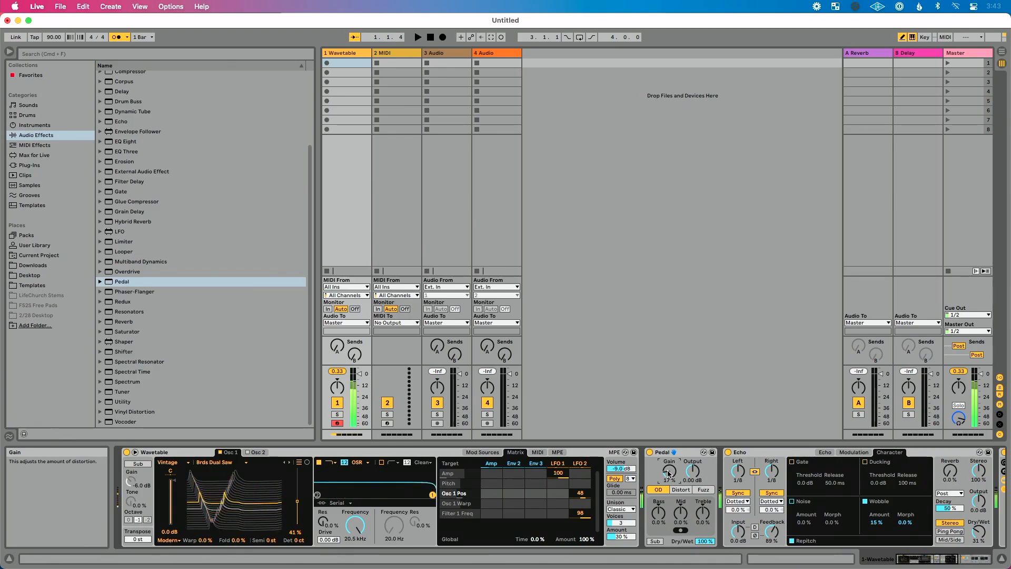
scroll(668, 473, up, 10)
scroll(668, 473, up, 7)
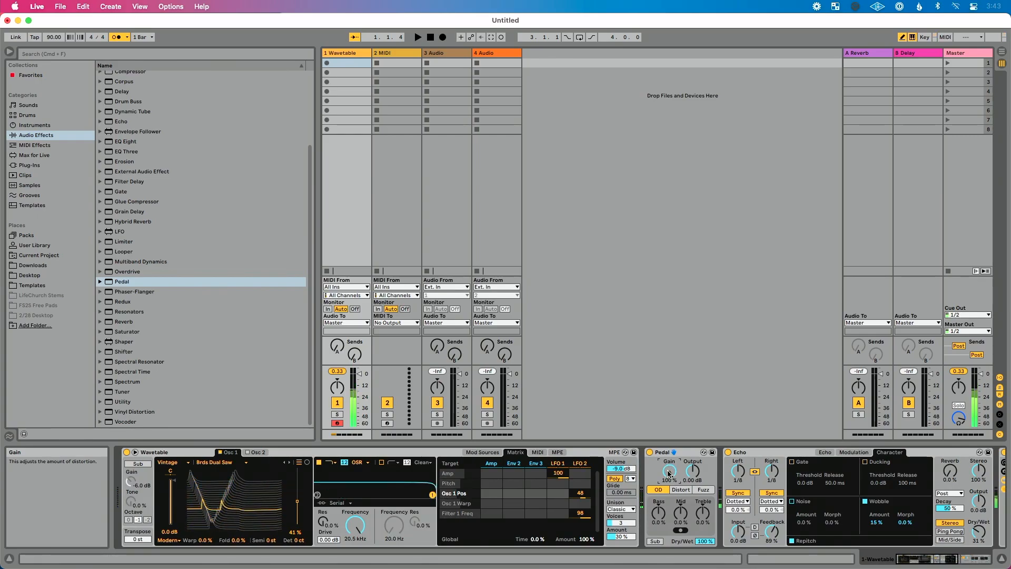
scroll(668, 473, down, 1)
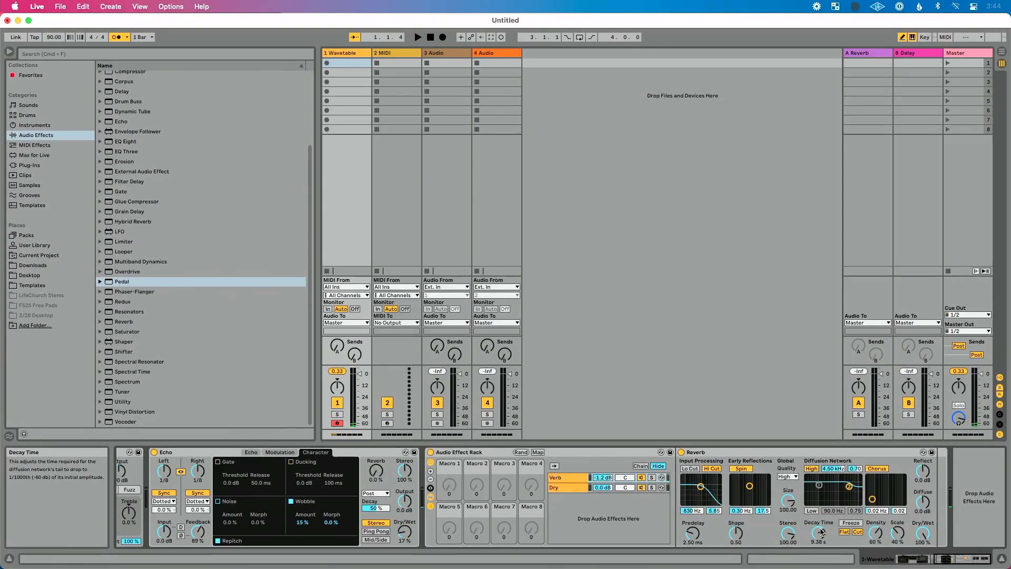
Map the Reverb's Decay Time to Macro 2 and its Dry/Wet to Macro 1 of the Audio Effect Rack
key(super+m)
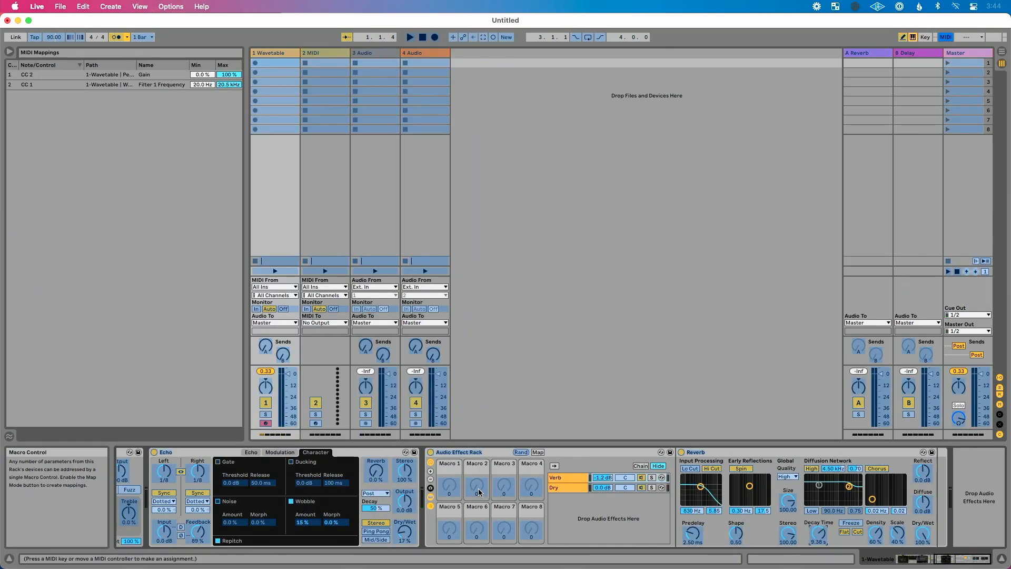
key(super+m)
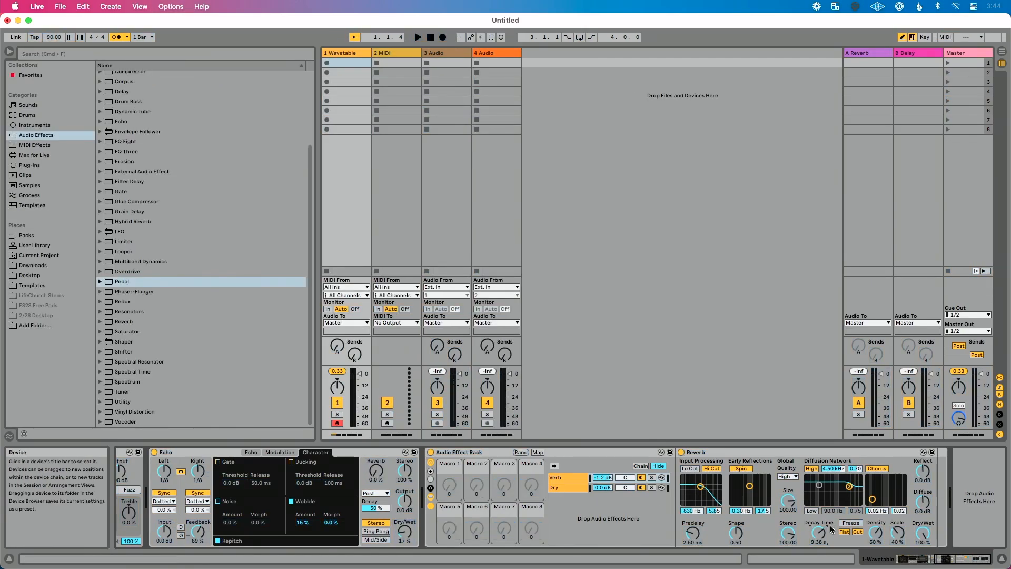
right_click(818, 533)
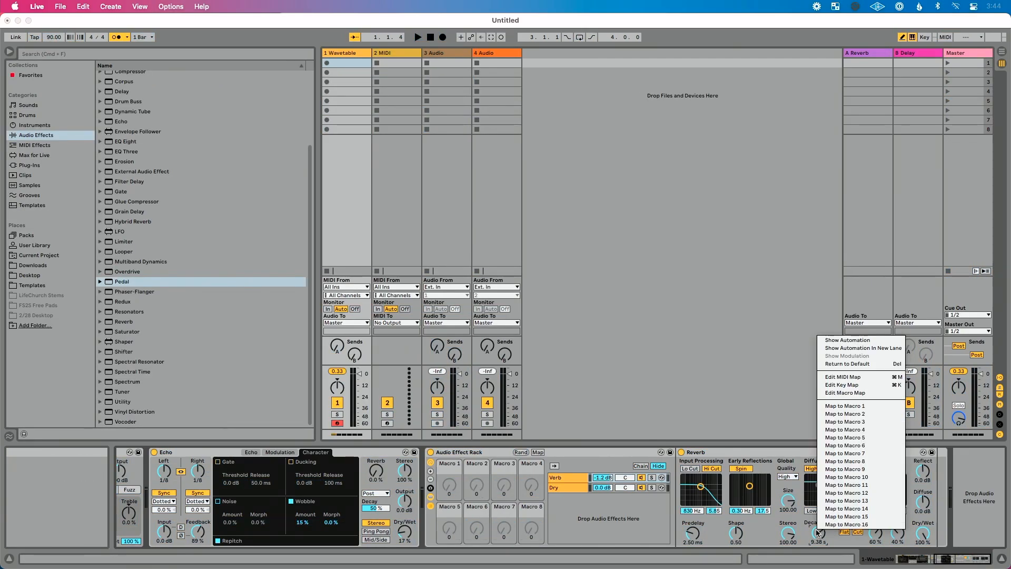
click(845, 414)
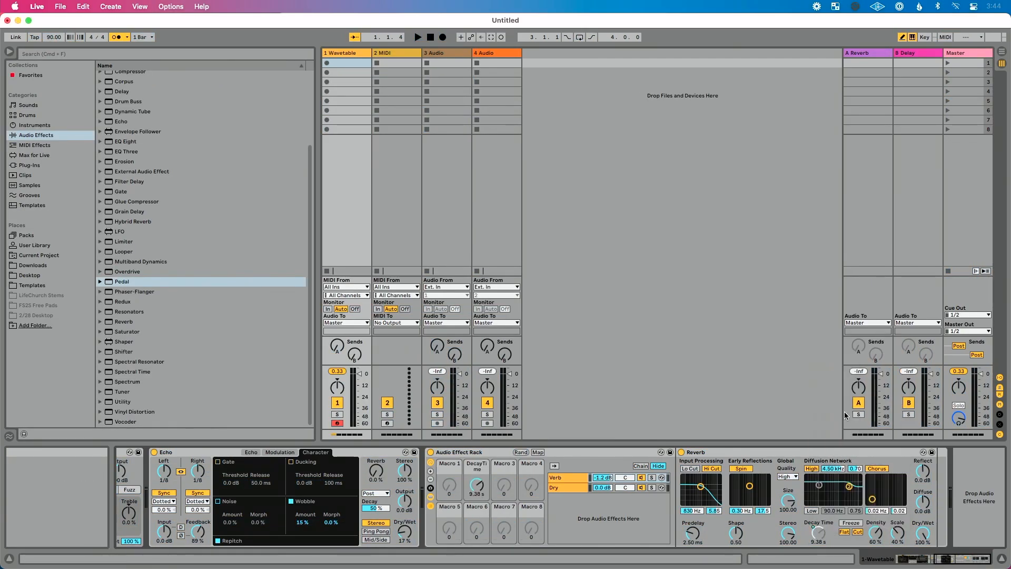
right_click(923, 531)
click(892, 408)
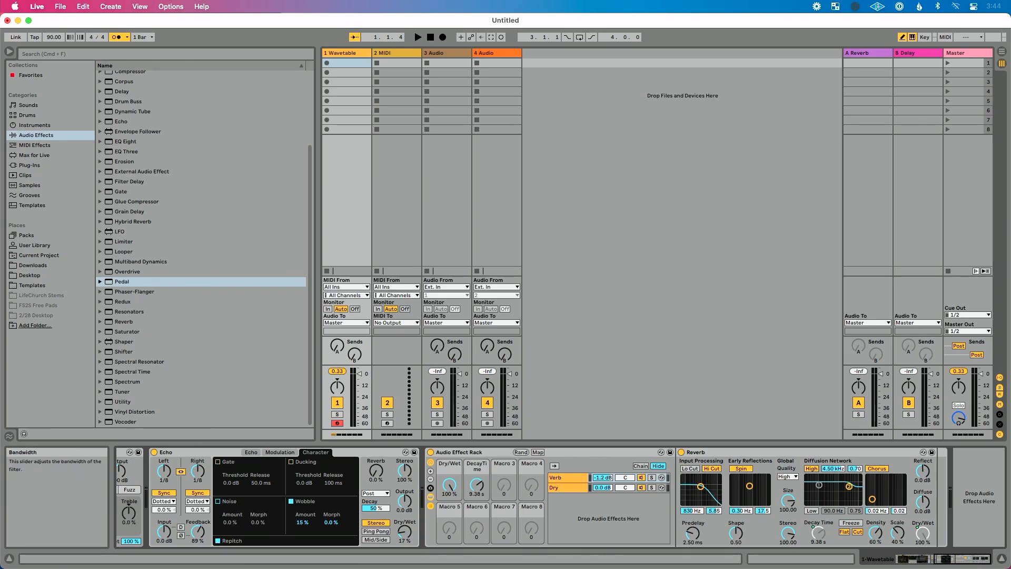
MIDI-map the rack's DecayTime macro to CC 3 and bring the decay time down to 7.35 s
key(super+m)
click(477, 487)
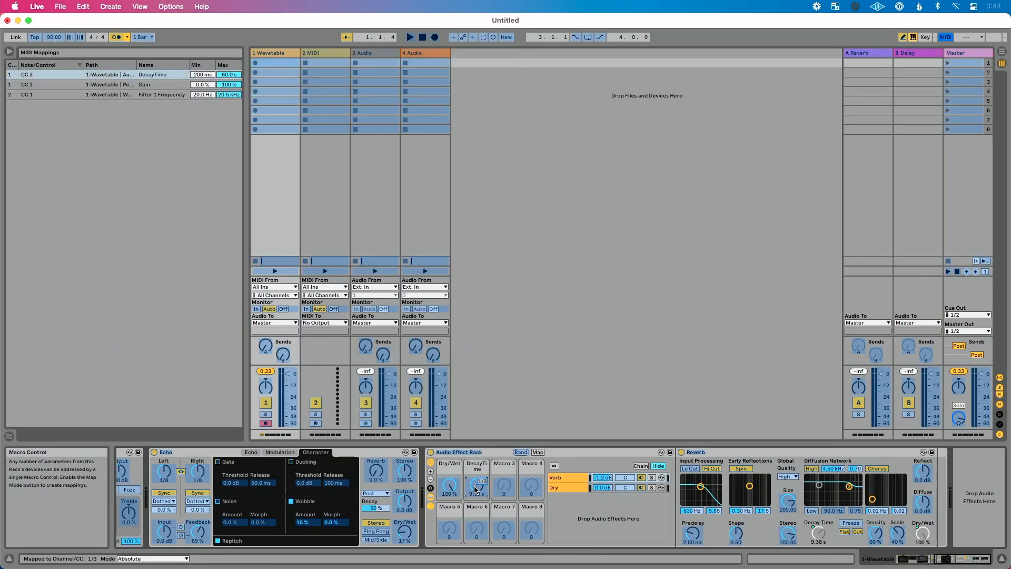
key(super+m)
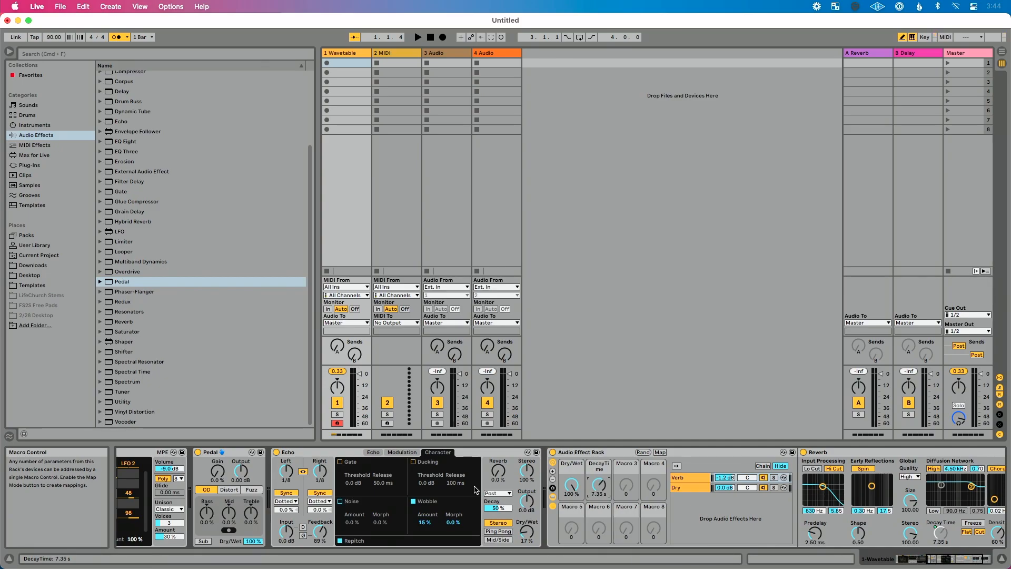
Hide the browser and the Info View to give the device chain more room
click(9, 51)
scroll(242, 471, left, 7)
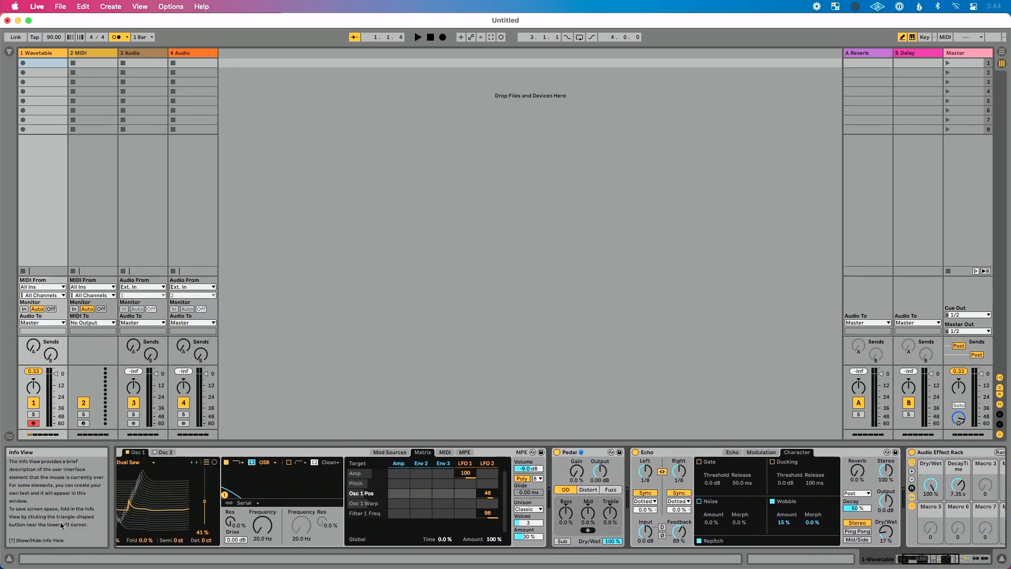
click(10, 560)
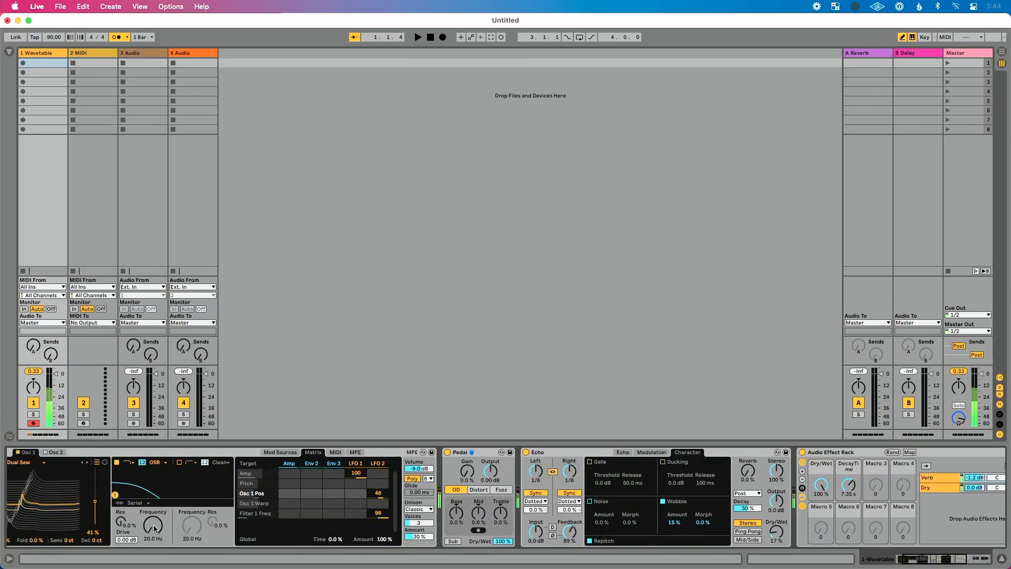
Raise the Filter 1 frequency to 1.58 kHz and the Pedal's Gain to 20% to audition the pad
drag(153, 529, 154, 529)
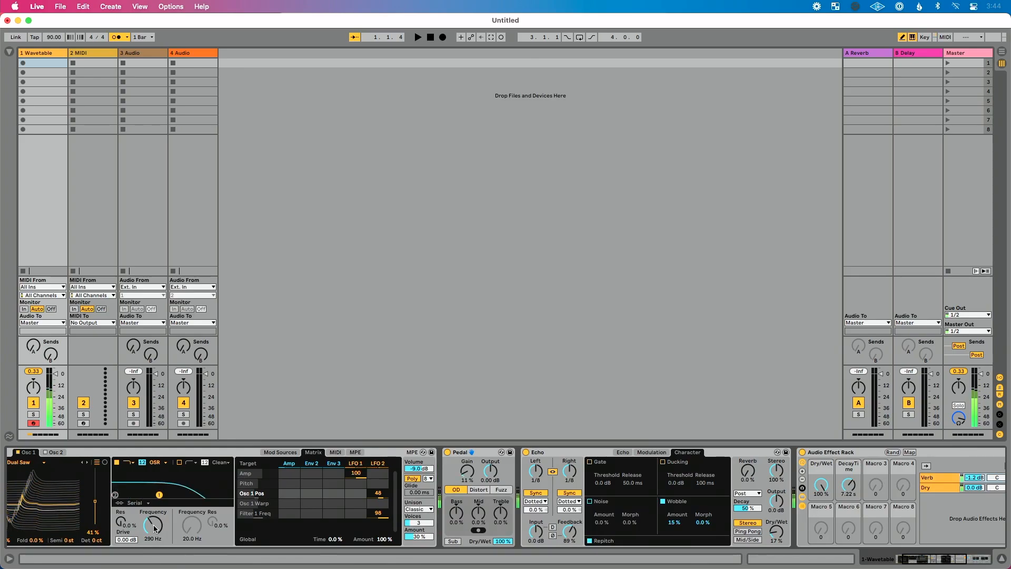
drag(154, 526, 154, 525)
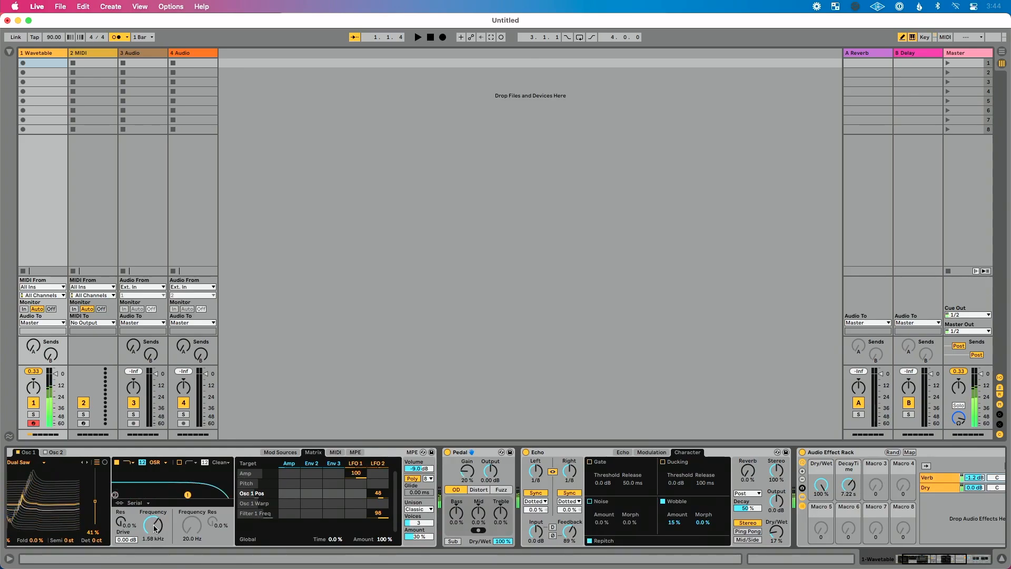